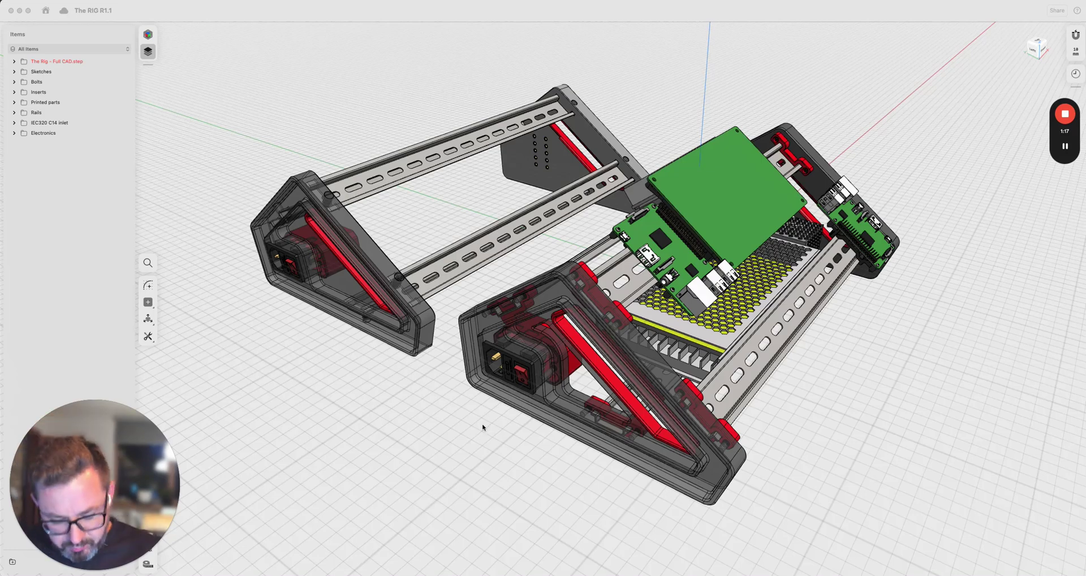
Examine both complete rig assemblies, including the boards and rails, from the front, side and back.
left_click_drag(490, 447, 569, 441)
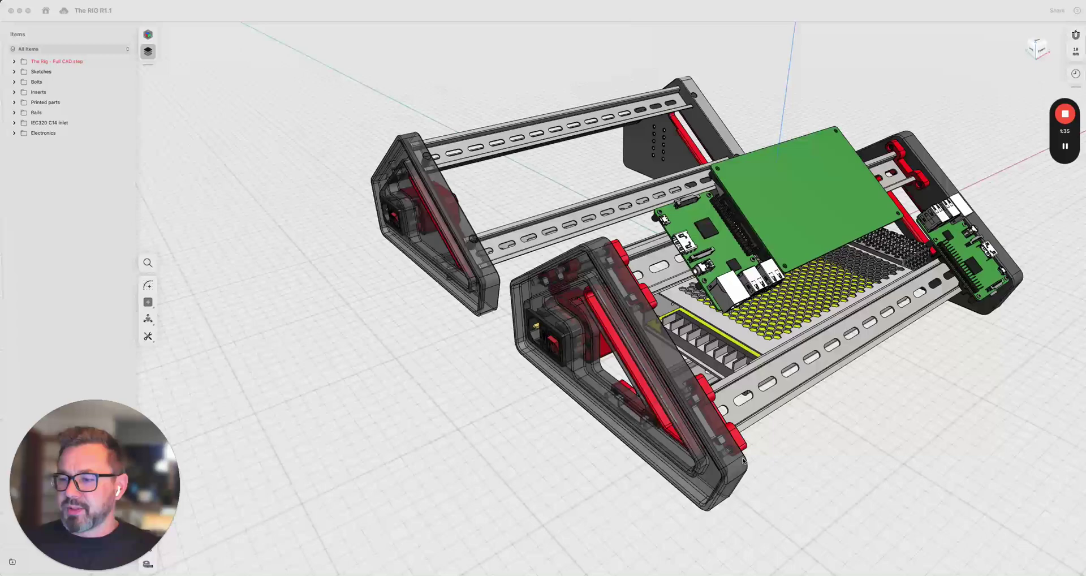
left_click_drag(744, 461, 827, 430)
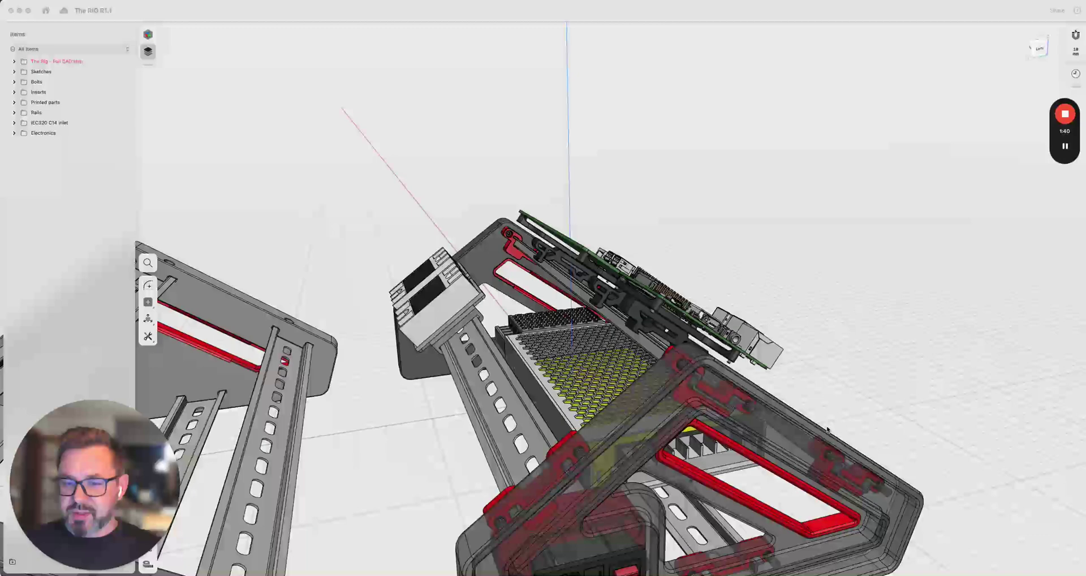
scroll(827, 430, "down", 10)
left_click_drag(595, 472, 640, 466)
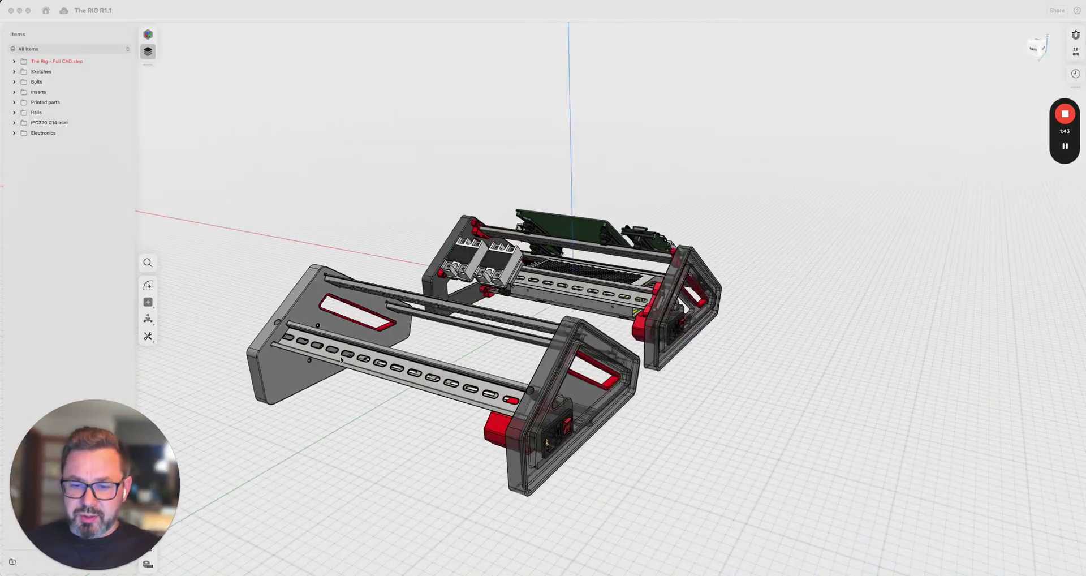
left_click(633, 409)
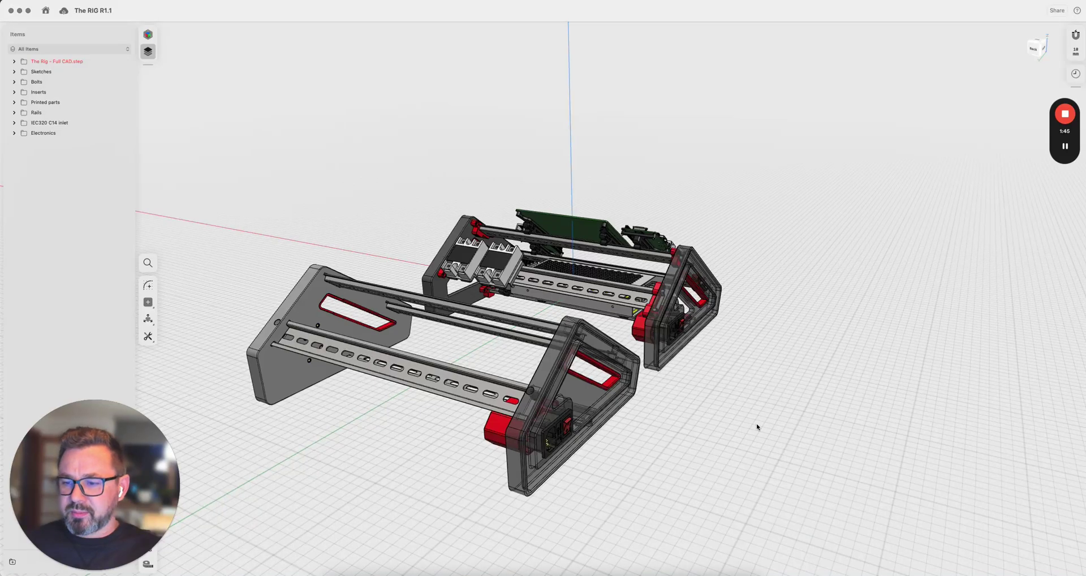
left_click_drag(796, 391, 595, 441)
scroll(667, 424, "up", 5)
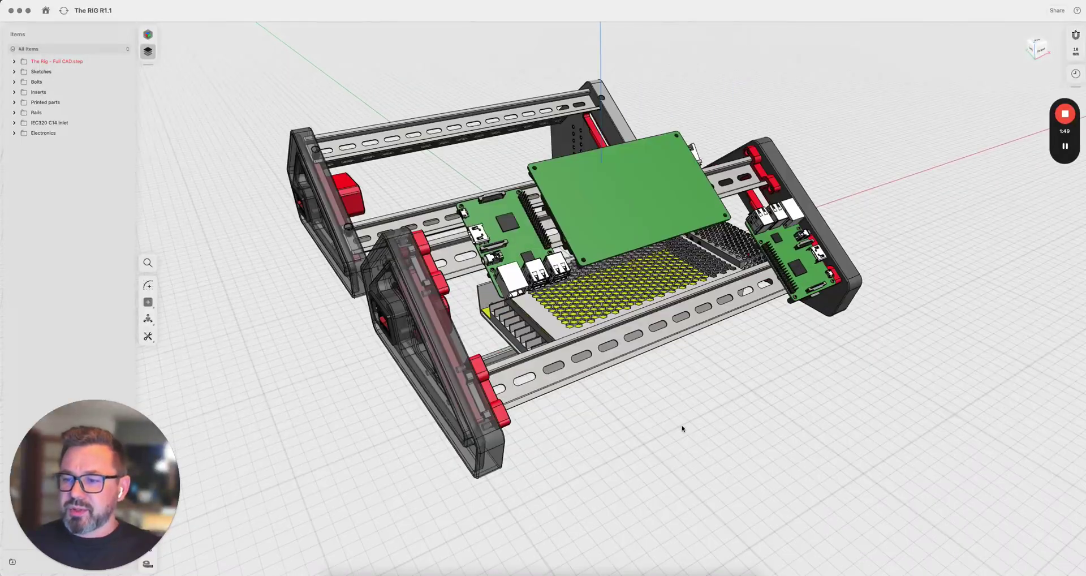
left_click_drag(642, 451, 683, 349)
left_click_drag(689, 420, 884, 421)
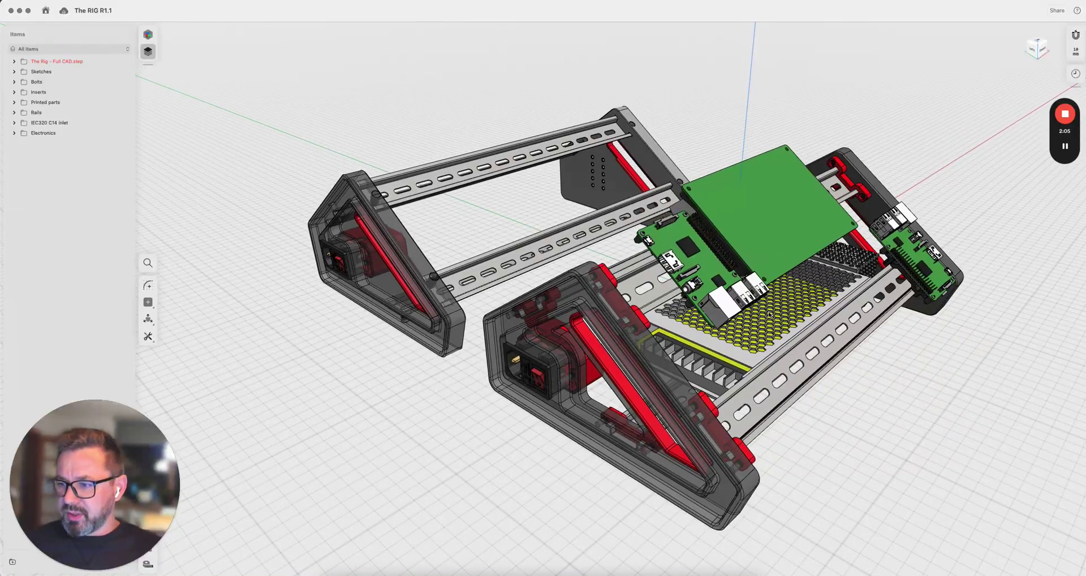
left_click_drag(898, 401, 807, 405)
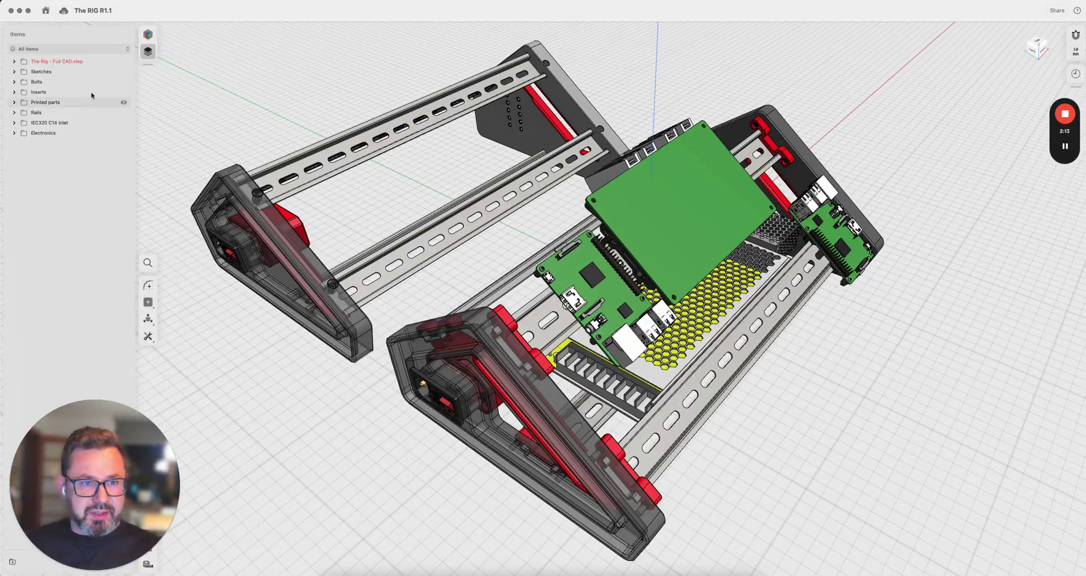
Hide the Electronics folder so only the frames, rails and power inlets are displayed.
left_click(124, 133)
left_click_drag(820, 334, 621, 458)
scroll(367, 348, "up", 10)
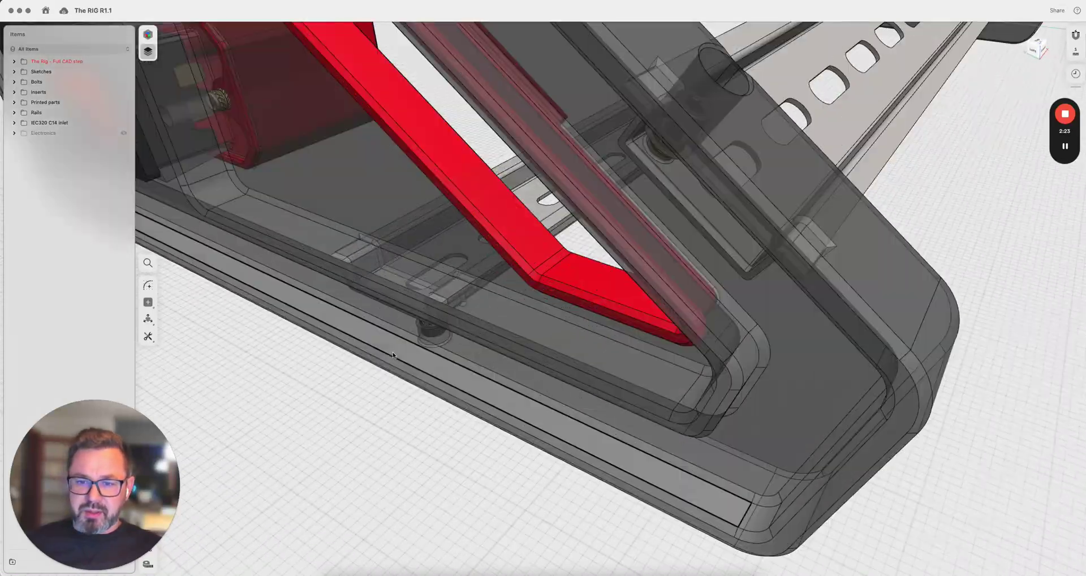
Inspect how the DIN rails bolt directly into the transparent side panel of the rig without red rail brackets.
scroll(396, 354, "down", 2)
left_click_drag(396, 353, 469, 319)
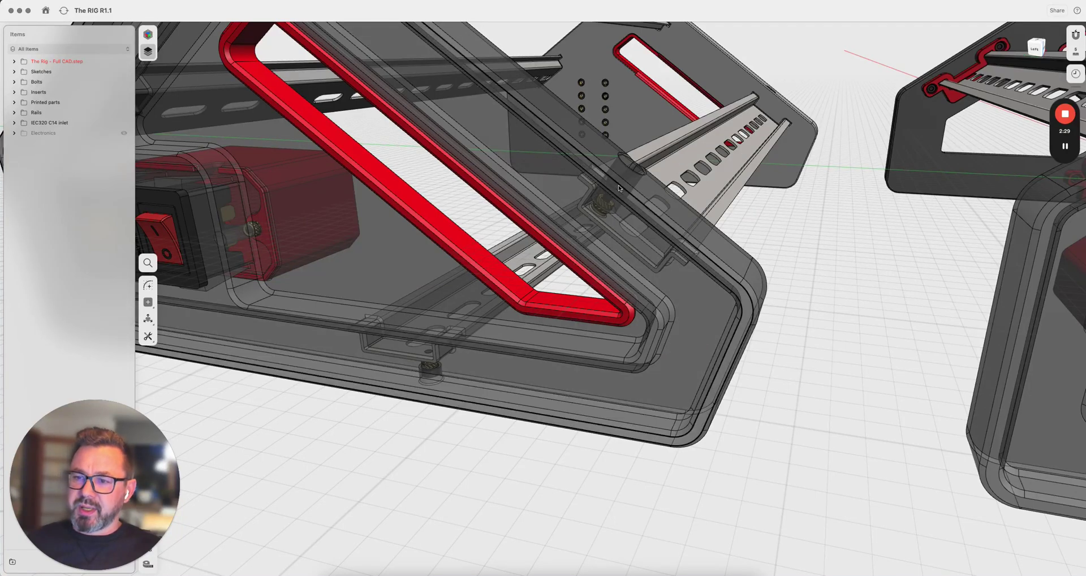
left_click_drag(731, 202, 667, 228)
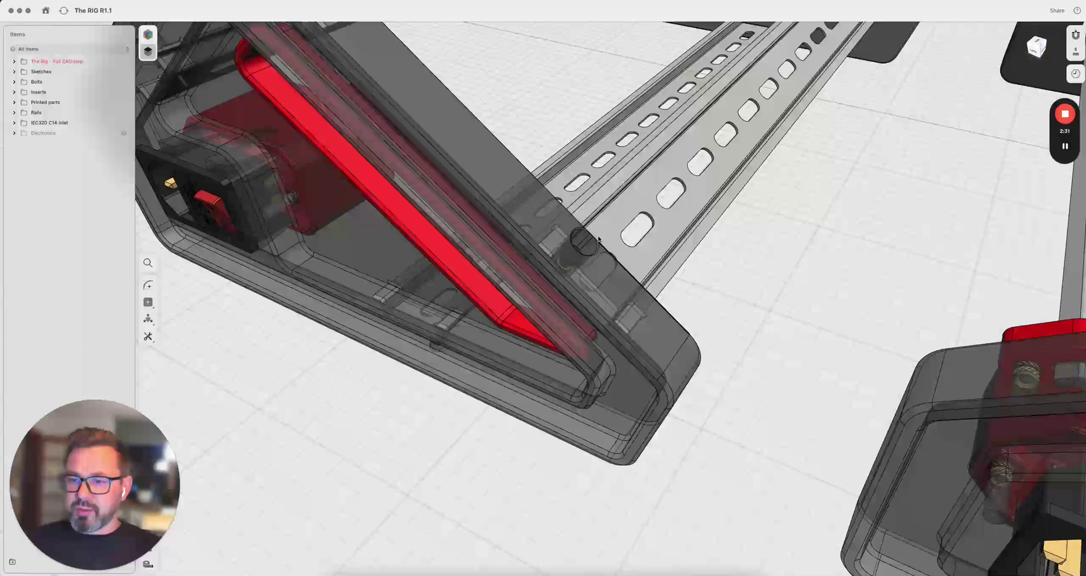
left_click_drag(734, 290, 632, 324)
scroll(734, 327, "down", 5)
scroll(609, 344, "up", 3)
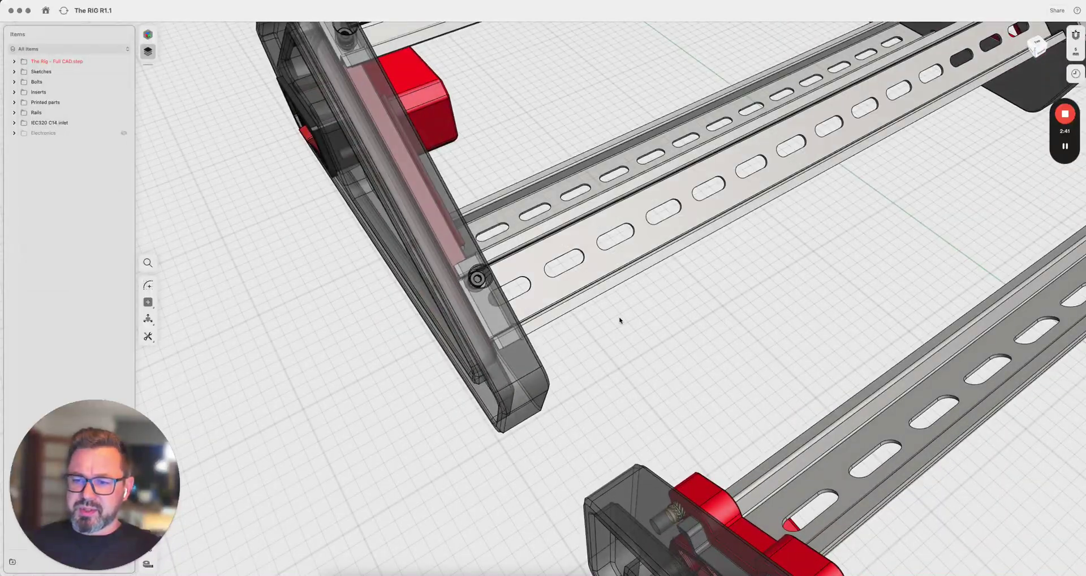
scroll(620, 320, "down", 10)
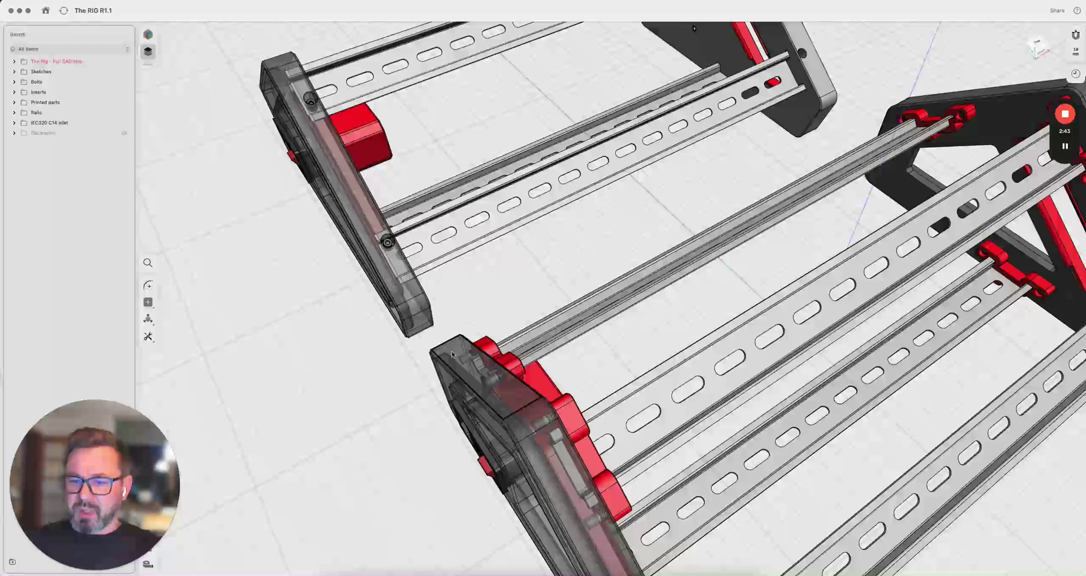
Examine the red rail brackets and transparent side panel of the bracketed rig from outside, front and below.
scroll(452, 354, "up", 5)
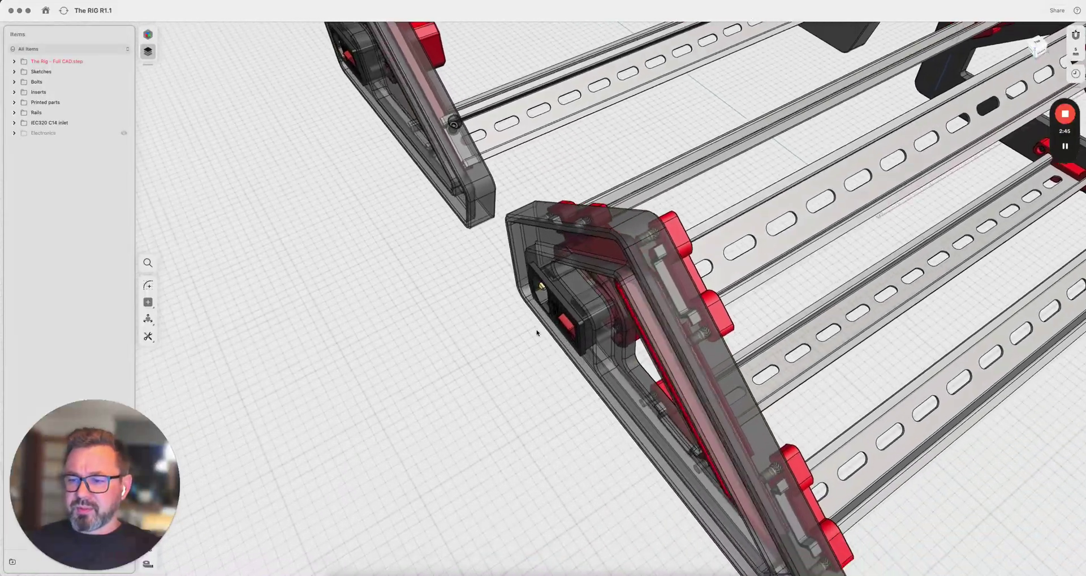
left_click_drag(537, 333, 569, 446)
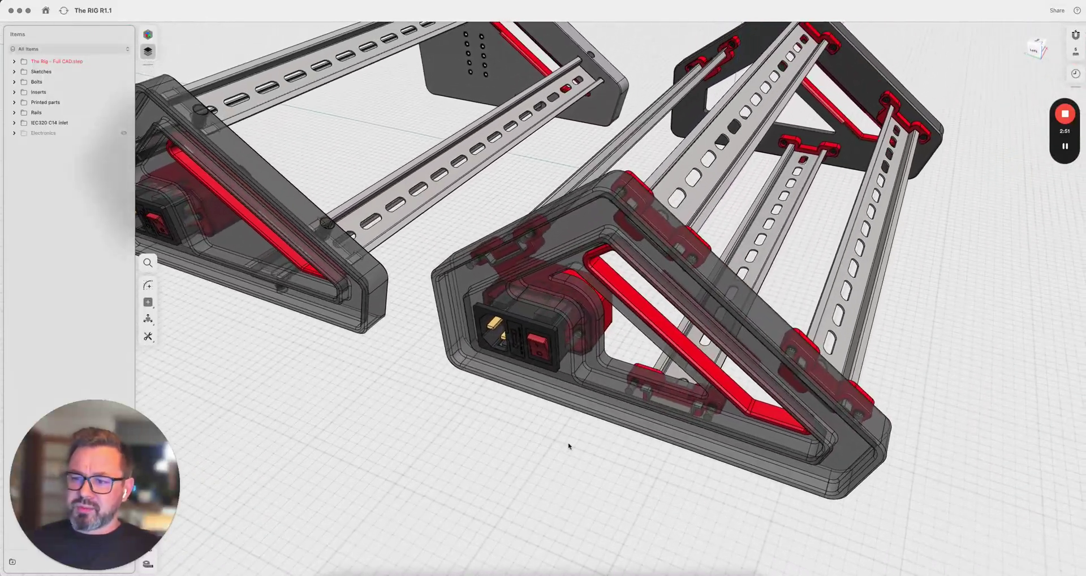
scroll(566, 442, "right", 8)
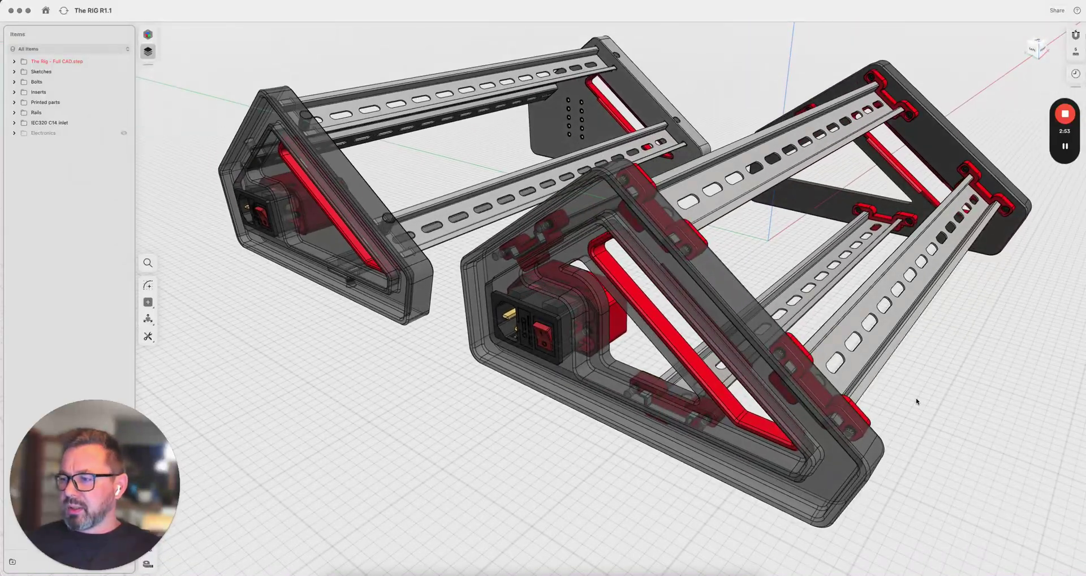
scroll(917, 402, "right", 10)
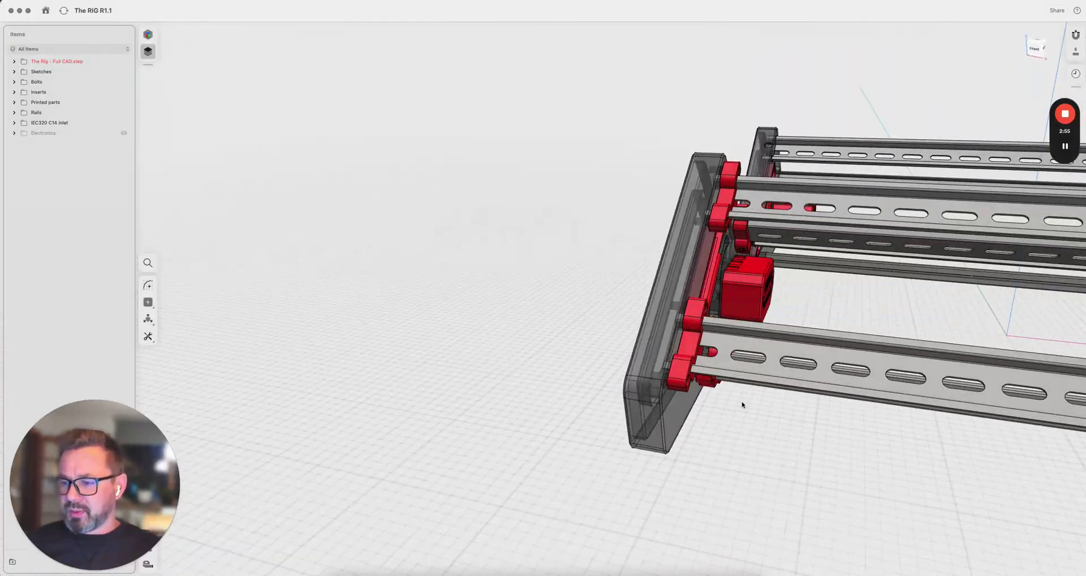
scroll(742, 404, "right", 3)
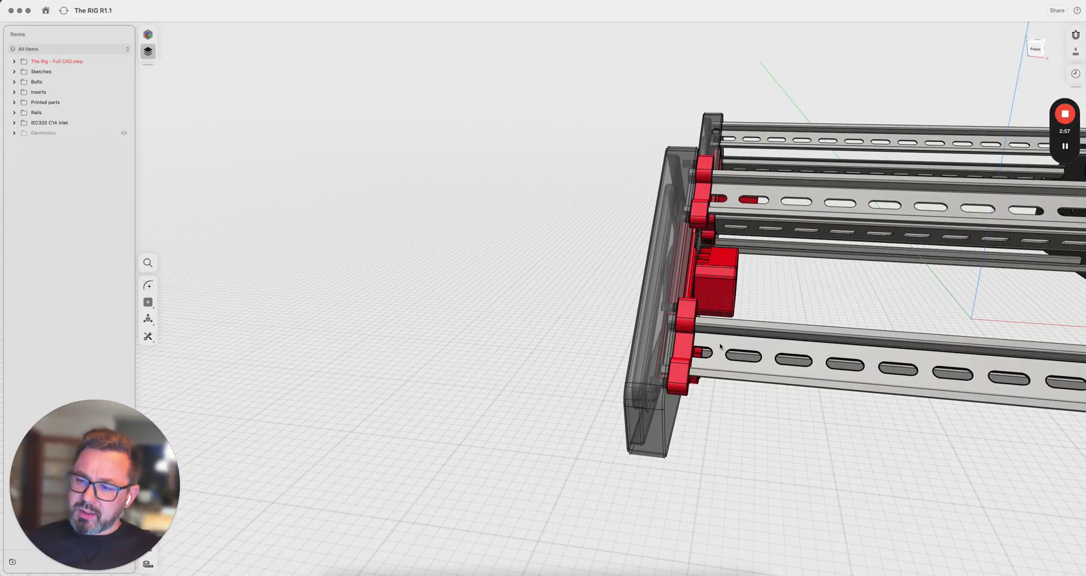
scroll(718, 405, "right", 10)
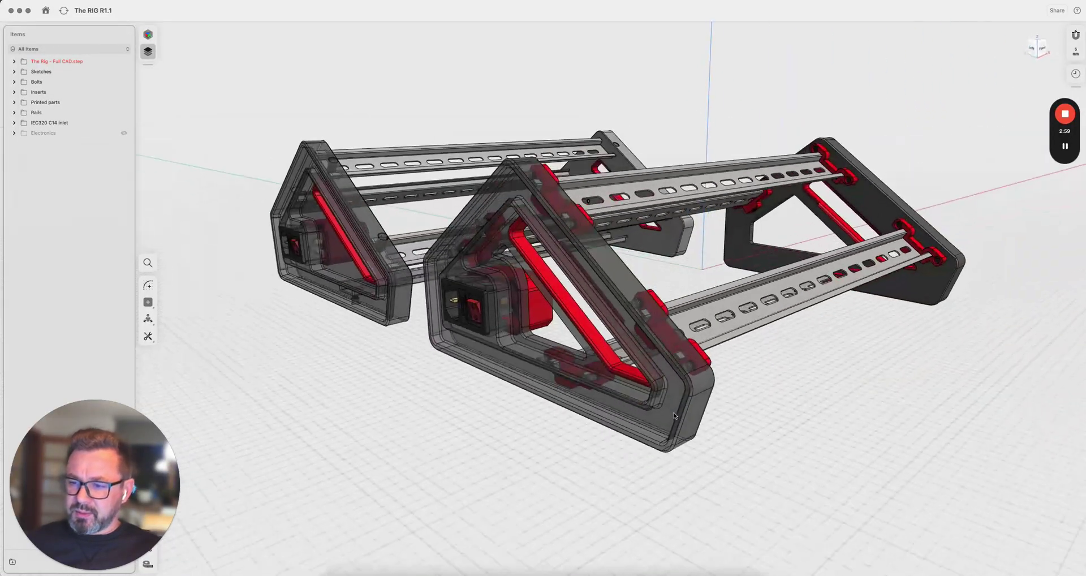
scroll(674, 415, "up", 3)
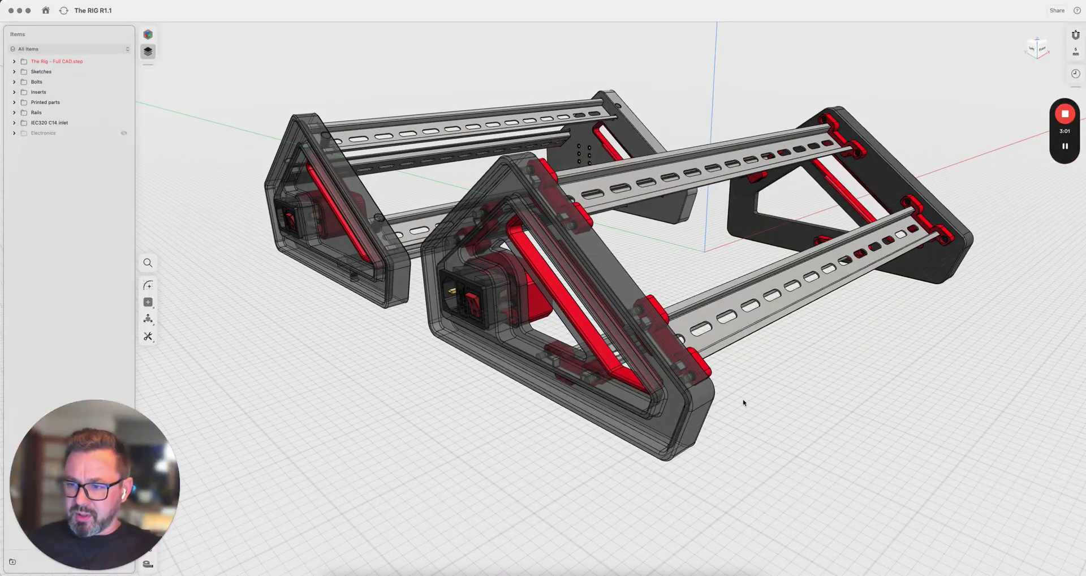
scroll(668, 447, "right", 10)
scroll(621, 428, "down", 5)
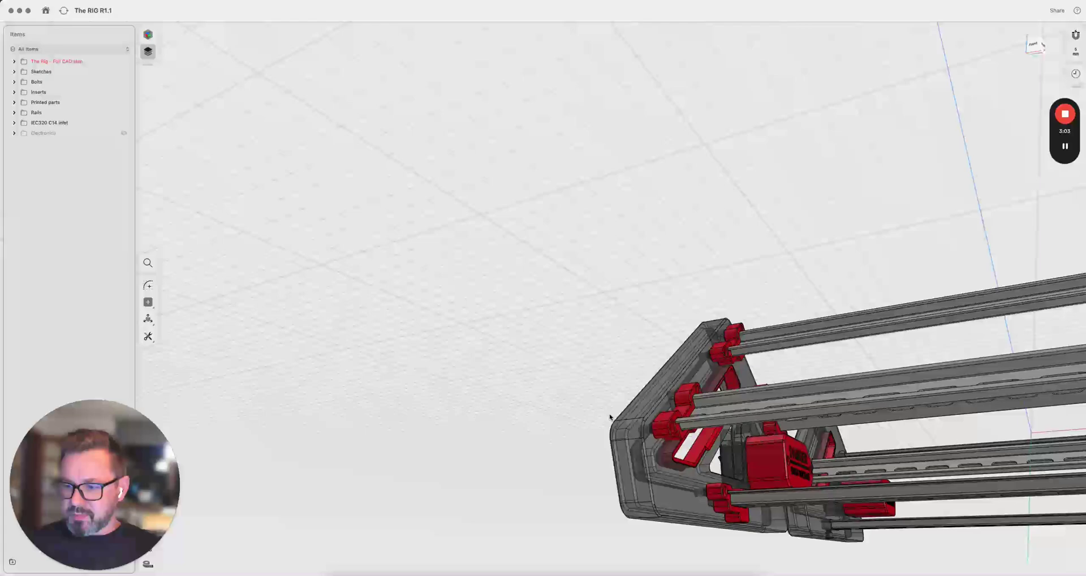
scroll(612, 421, "up", 5)
scroll(674, 439, "left", 10)
left_click_drag(638, 450, 769, 438)
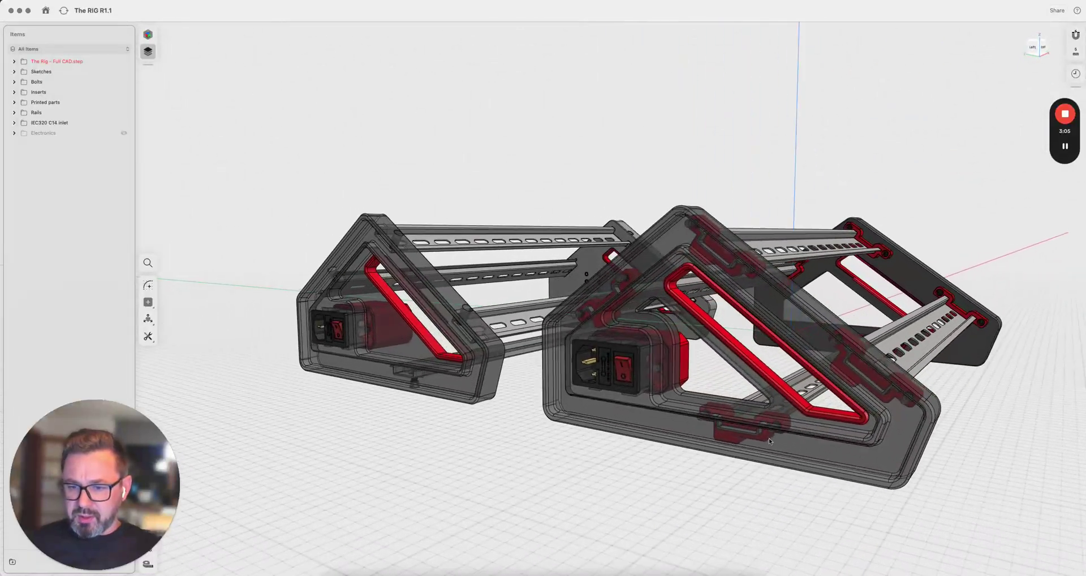
Compare the power-inlet side panels of the two frames from the outside and the rear.
left_click_drag(553, 451, 604, 415)
scroll(604, 414, "right", 10)
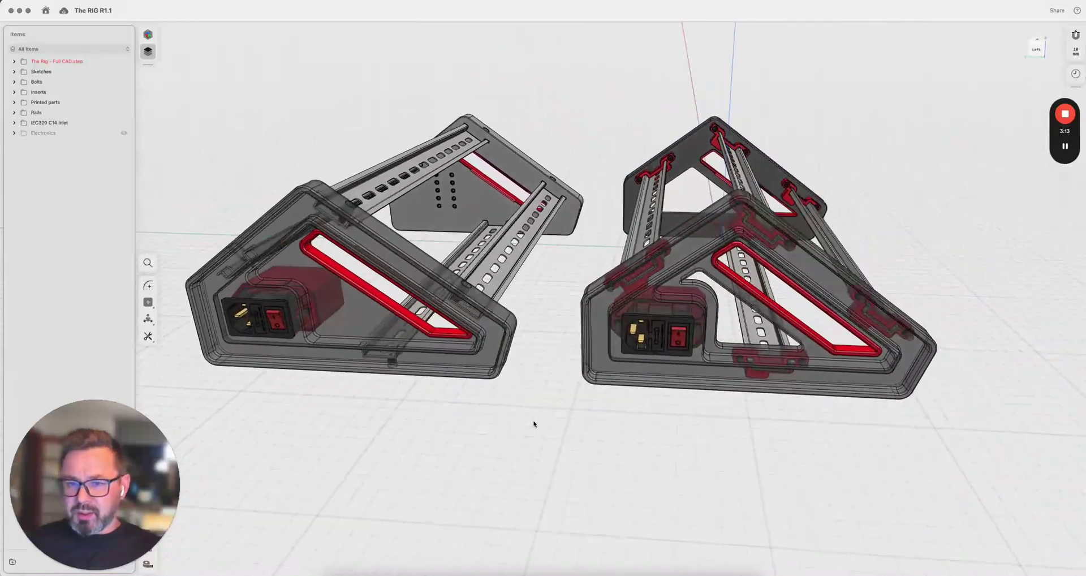
left_click_drag(534, 423, 682, 328)
left_click_drag(531, 407, 608, 404)
scroll(608, 404, "left", 10)
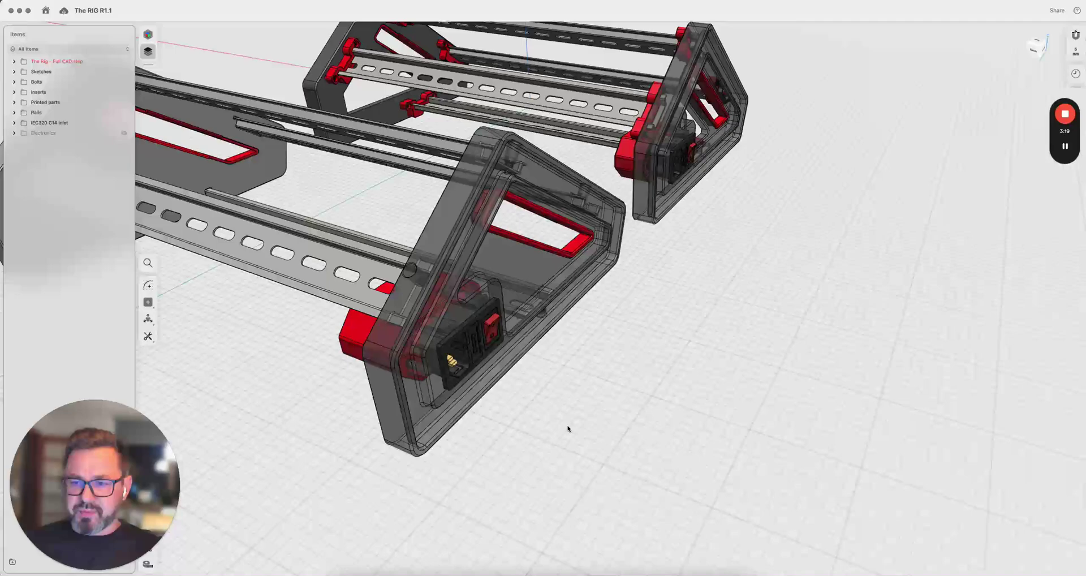
left_click_drag(568, 428, 848, 456)
left_click_drag(626, 477, 504, 355)
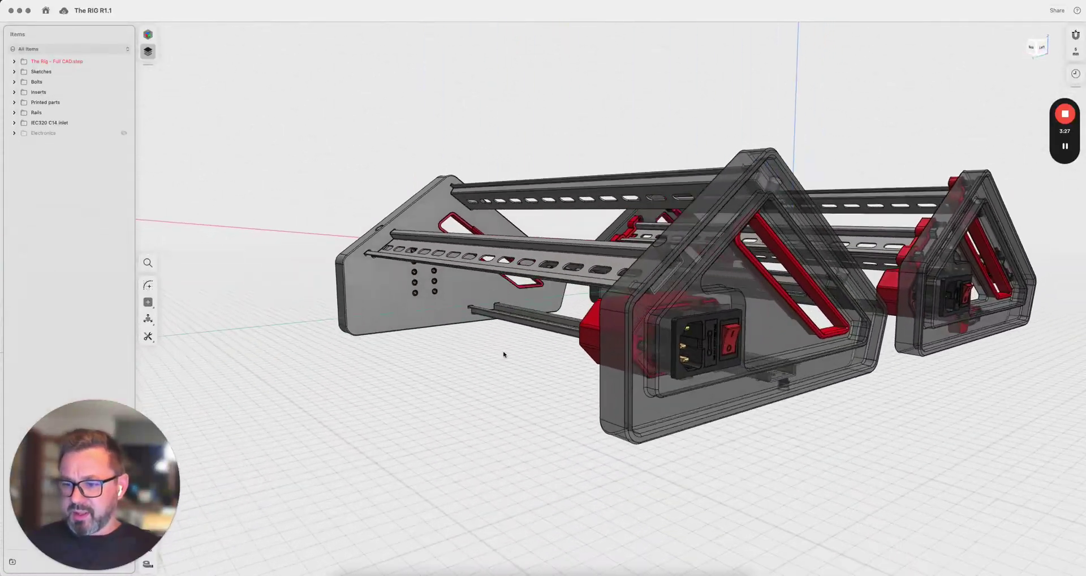
scroll(503, 354, "left", 5)
left_click_drag(706, 433, 742, 400)
left_click_drag(745, 334, 767, 403)
Inspect the clearance between the red power-inlet housing and the adjacent rail ends on both rigs.
scroll(767, 402, "up", 10)
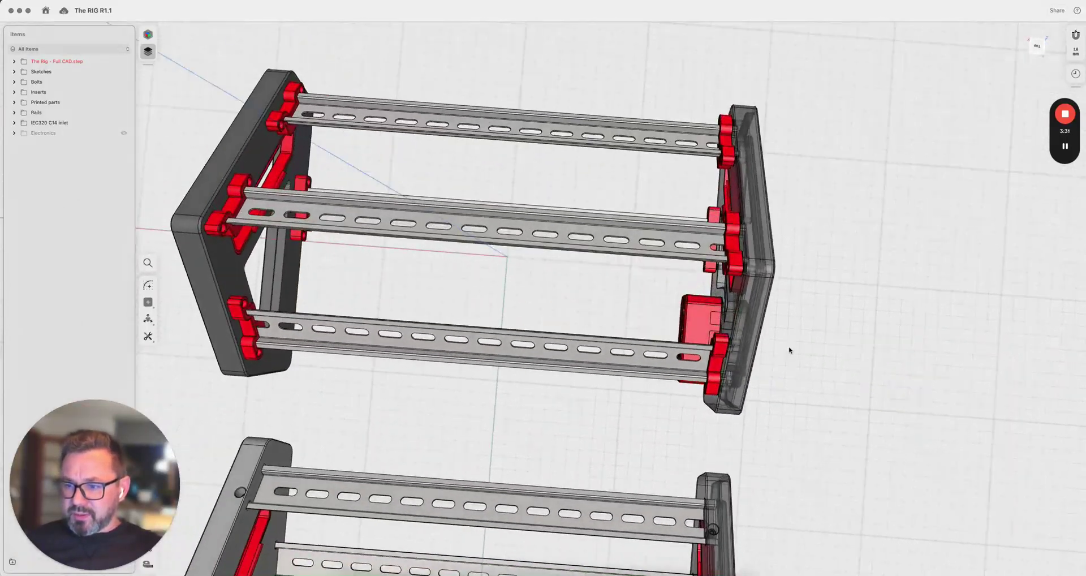
scroll(790, 349, "up", 5)
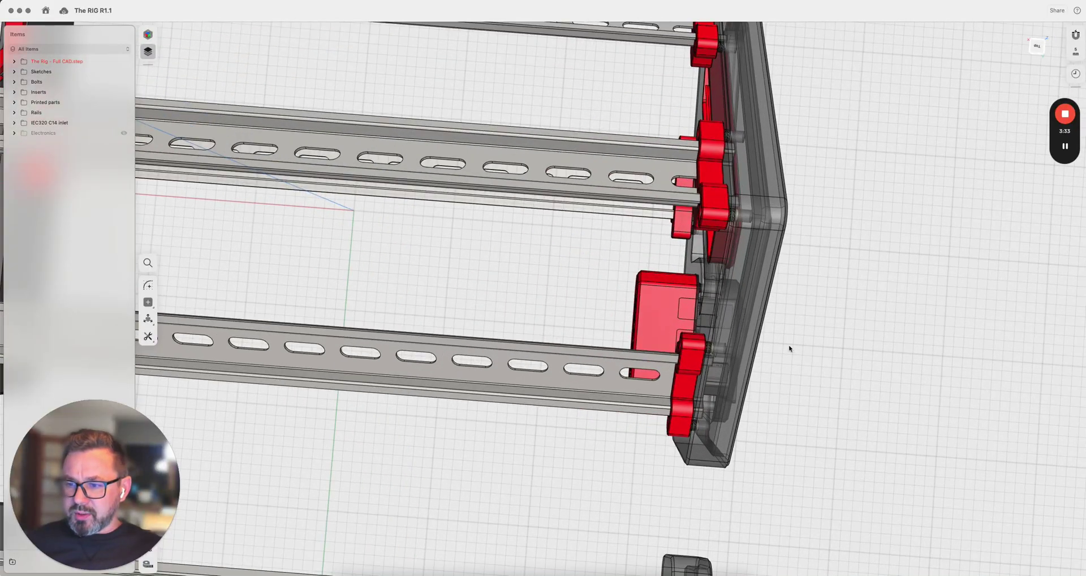
scroll(790, 349, "down", 10)
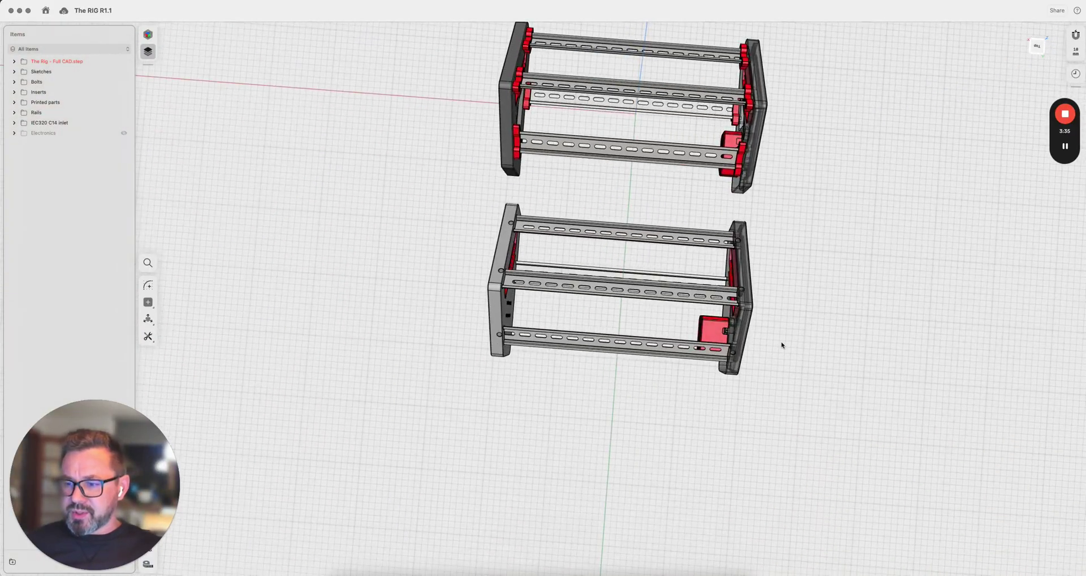
scroll(782, 345, "up", 15)
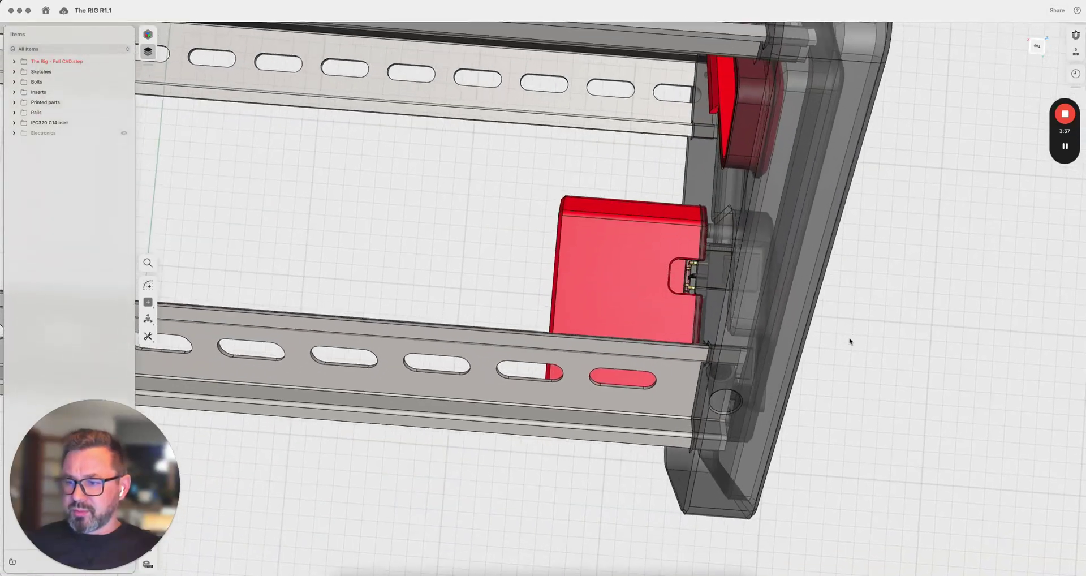
mouse_move(851, 341)
left_mouse_down()
mouse_move(851, 370)
mouse_move(873, 305)
mouse_move(865, 346)
left_mouse_up()
scroll(511, 321, "up", 5)
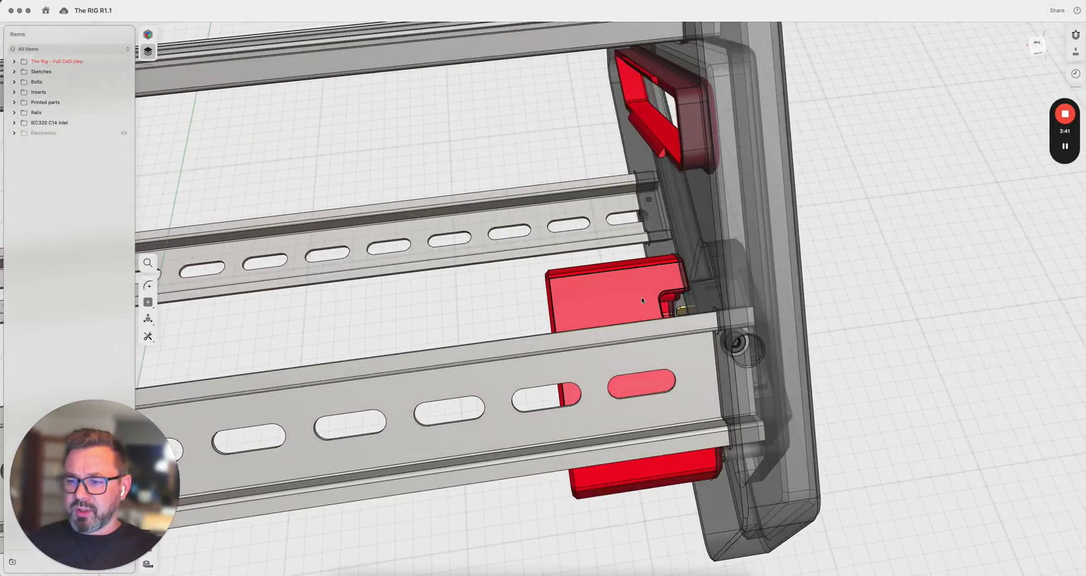
scroll(854, 278, "up", 10)
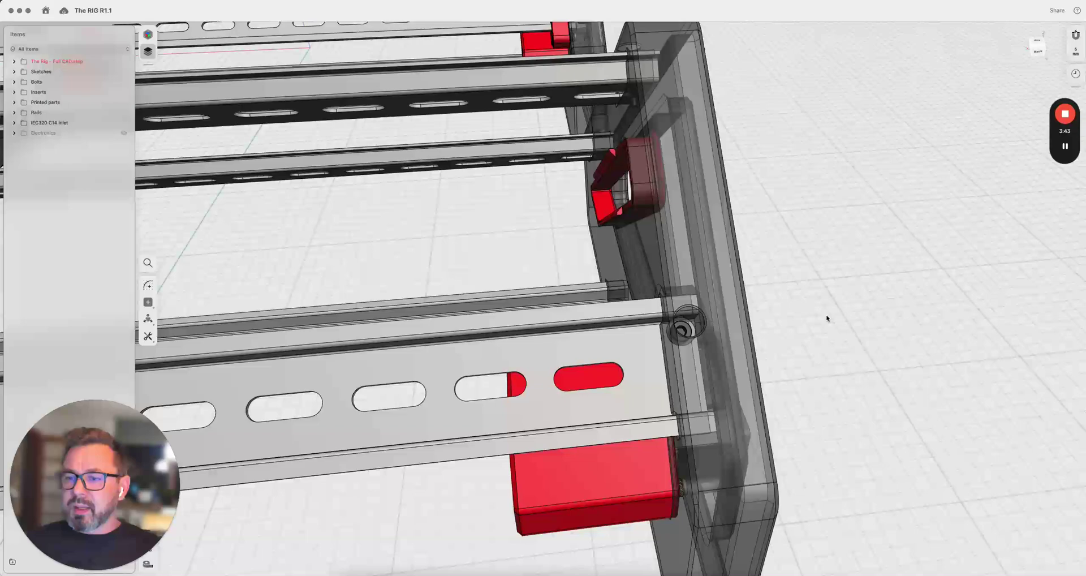
scroll(827, 298, "up", 6)
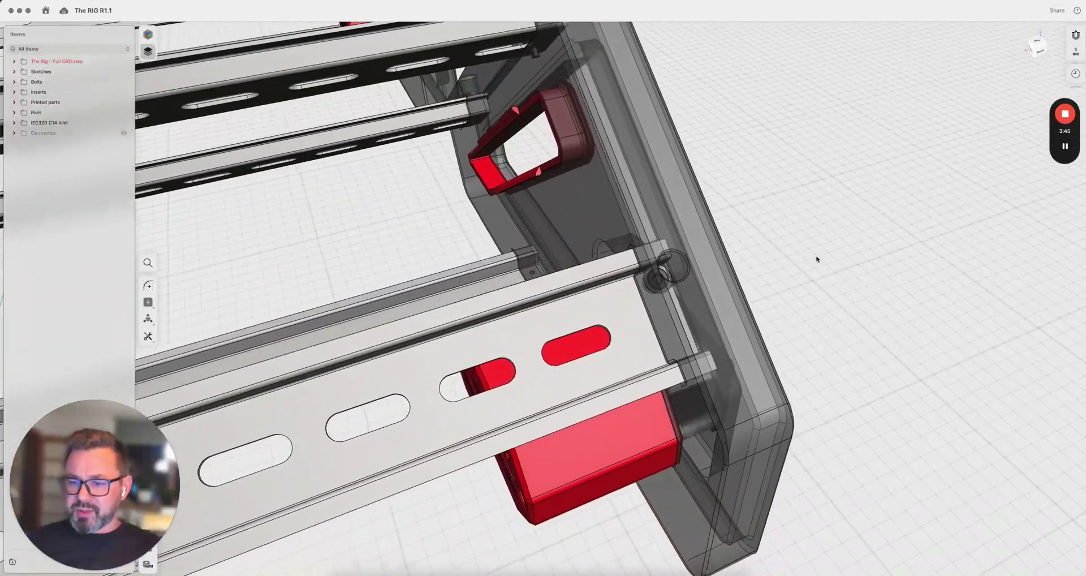
scroll(792, 290, "down", 10)
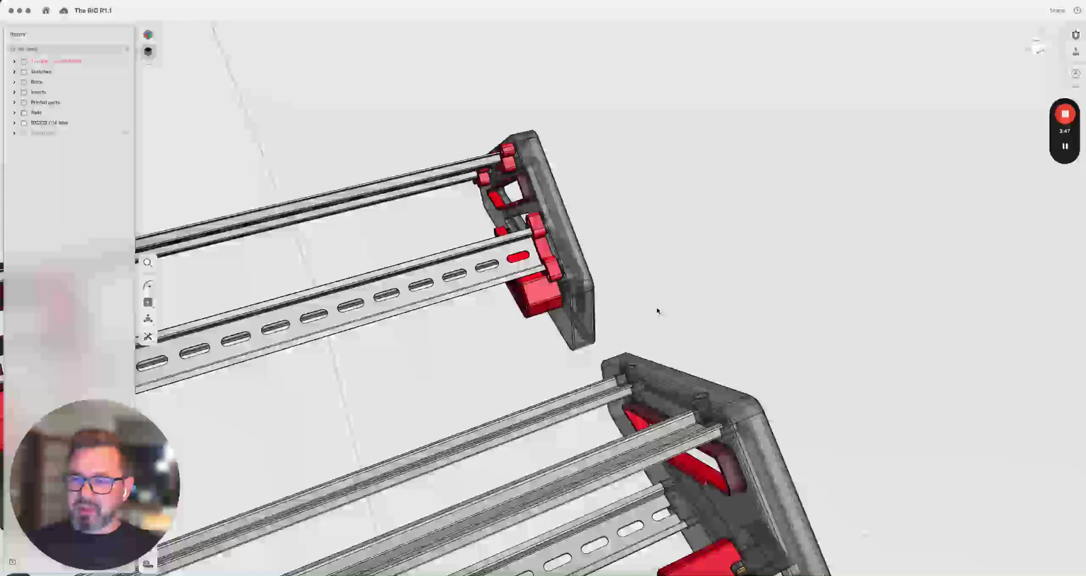
Inspect the red bracket holding the rail end to the transparent side panel of the bracketed rig.
scroll(656, 310, "up", 5)
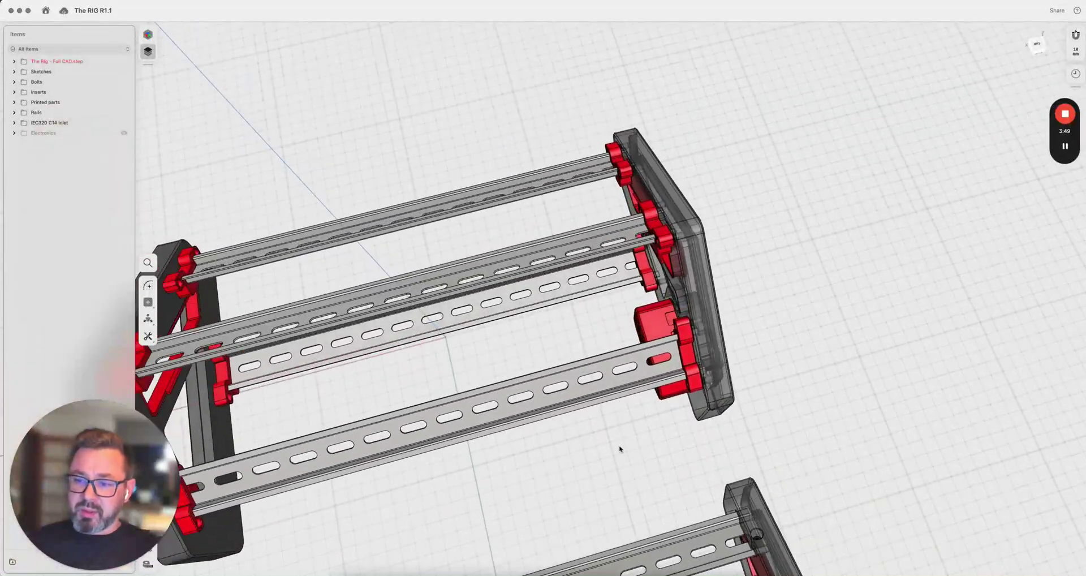
scroll(628, 444, "up", 10)
left_click_drag(650, 439, 596, 429)
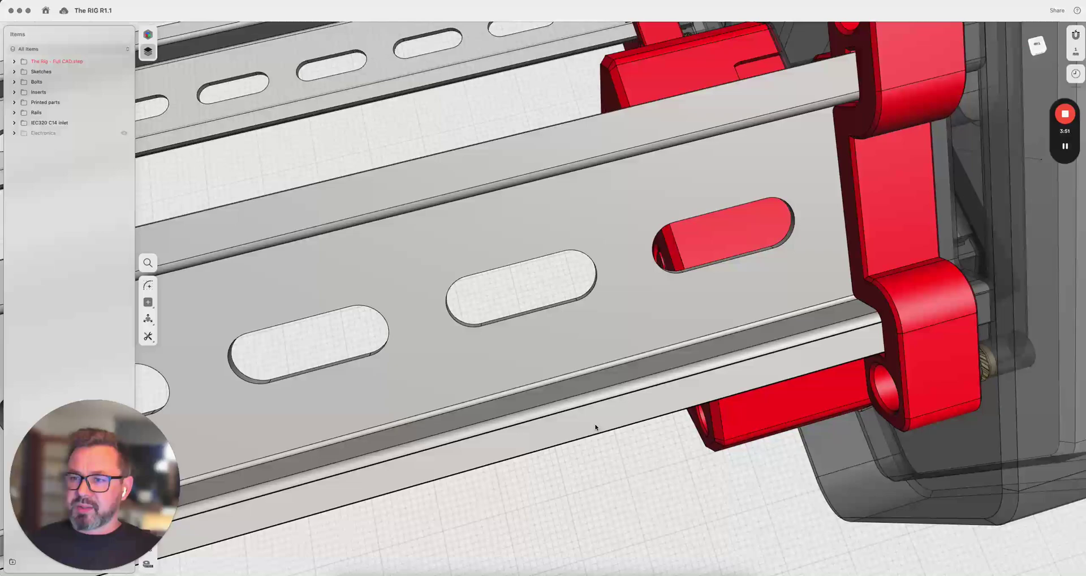
scroll(598, 425, "down", 5)
scroll(599, 423, "down", 5)
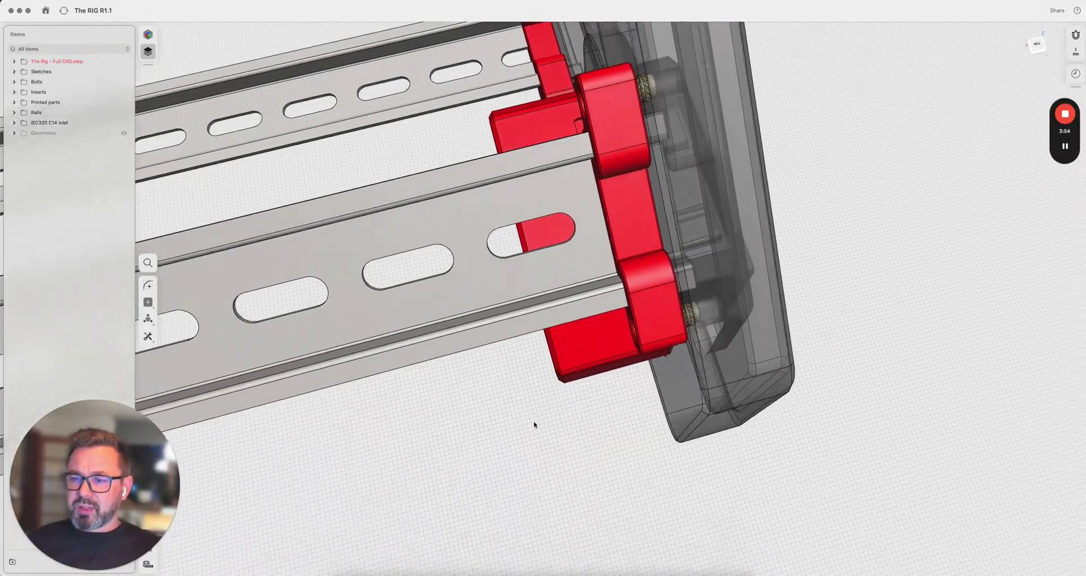
Isolate the red power-inlet housing of the bracketed rig and turn it to show its open side.
mouse_move(534, 424)
left_mouse_down()
mouse_move(533, 447)
mouse_move(535, 396)
mouse_move(547, 434)
left_mouse_up()
scroll(547, 434, "down", 3)
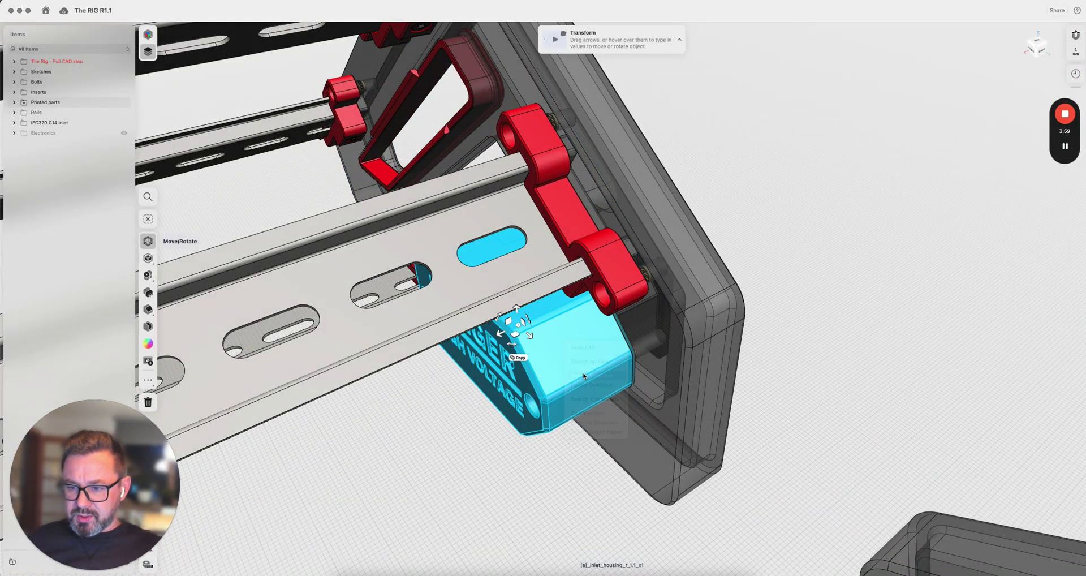
key("i")
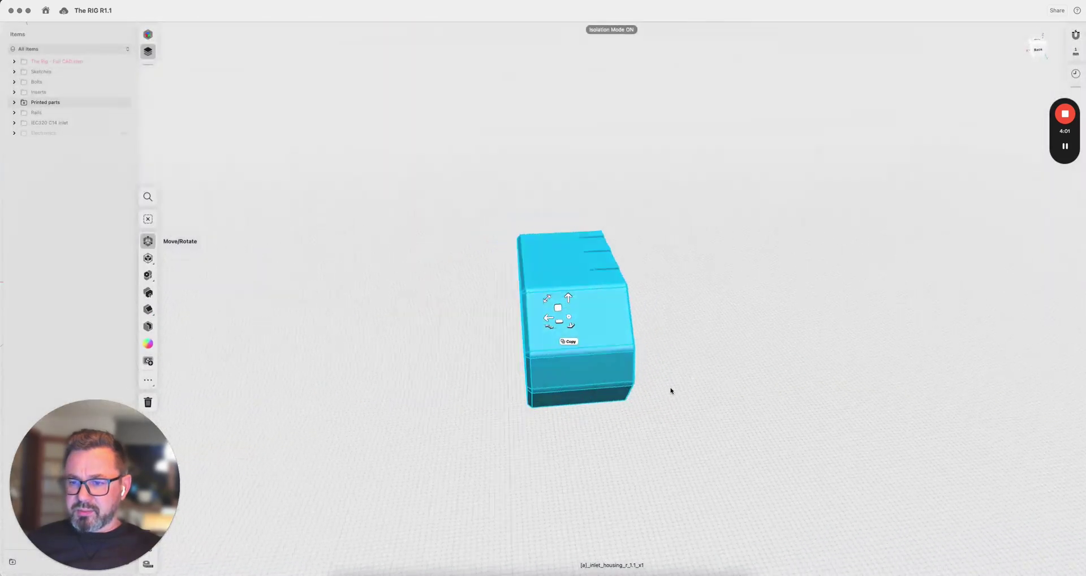
left_click_drag(672, 391, 633, 347)
key("Escape")
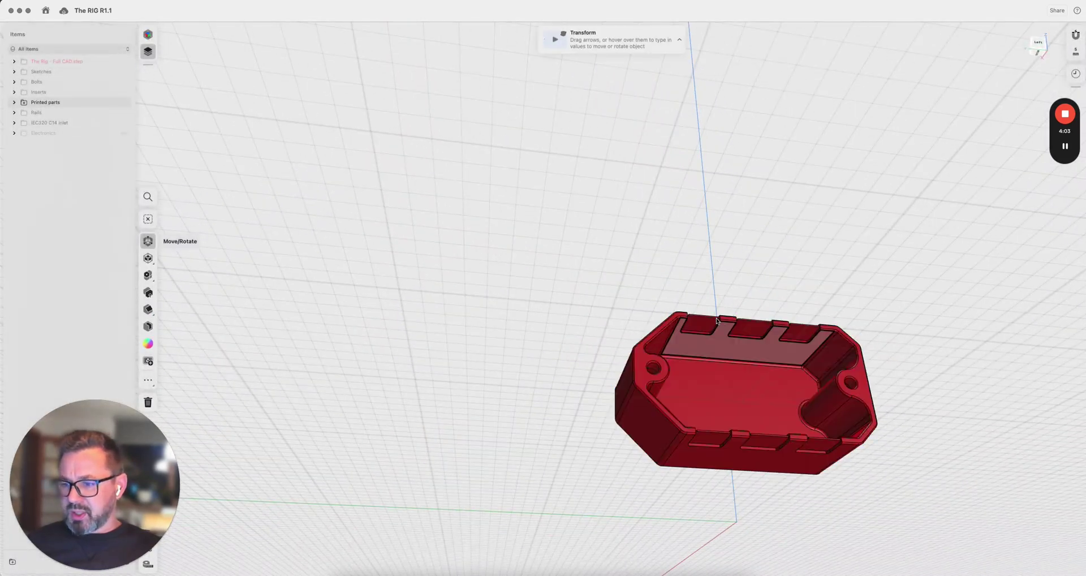
Examine the rectangular recesses along the open edges, the interior and the screw bosses of the isolated inlet housing.
left_click(799, 330)
scroll(781, 339, "down", 10)
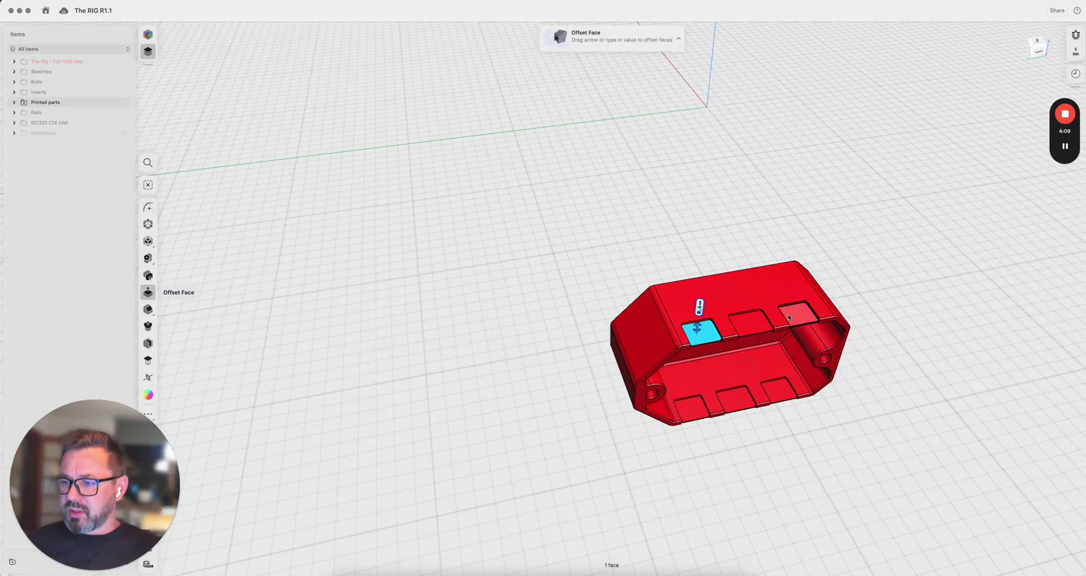
key("Escape")
mouse_move(798, 418)
left_mouse_down()
mouse_move(805, 374)
mouse_move(795, 375)
mouse_move(807, 402)
left_mouse_up()
scroll(806, 401, "down", 15)
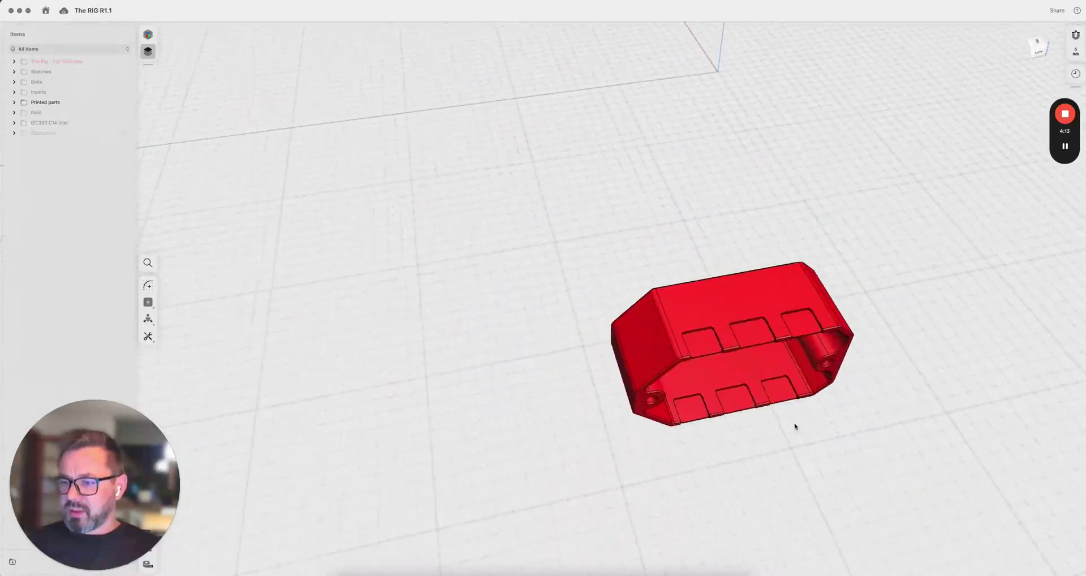
scroll(691, 375, "down", 15)
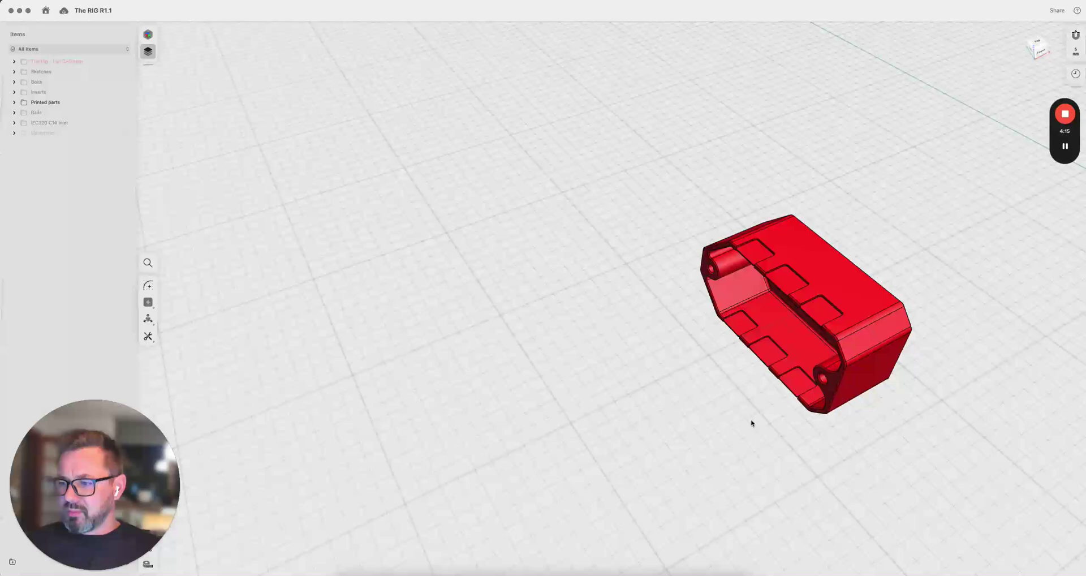
scroll(806, 353, "down", 12)
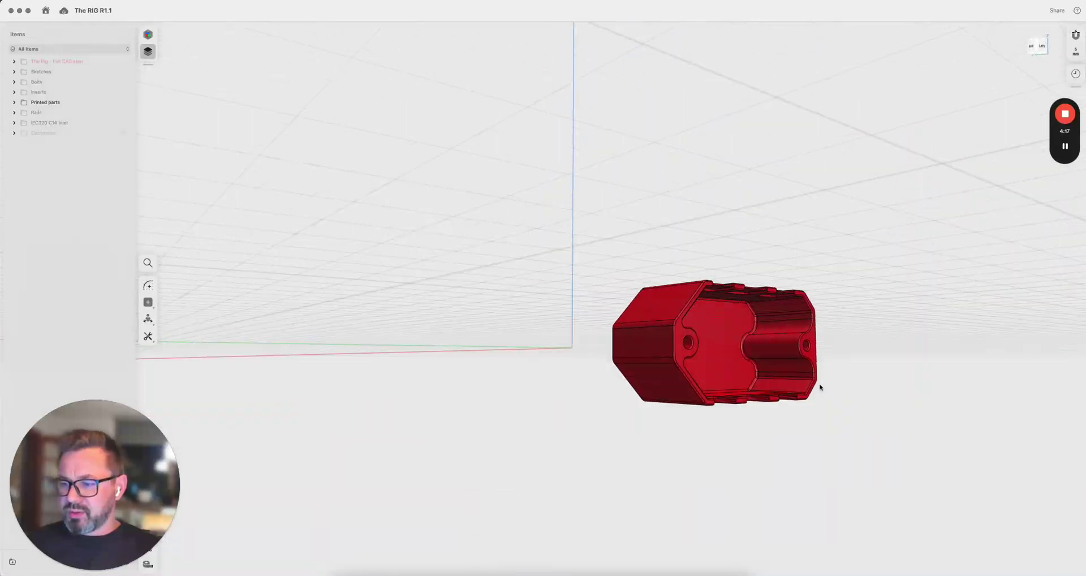
scroll(791, 362, "down", 15)
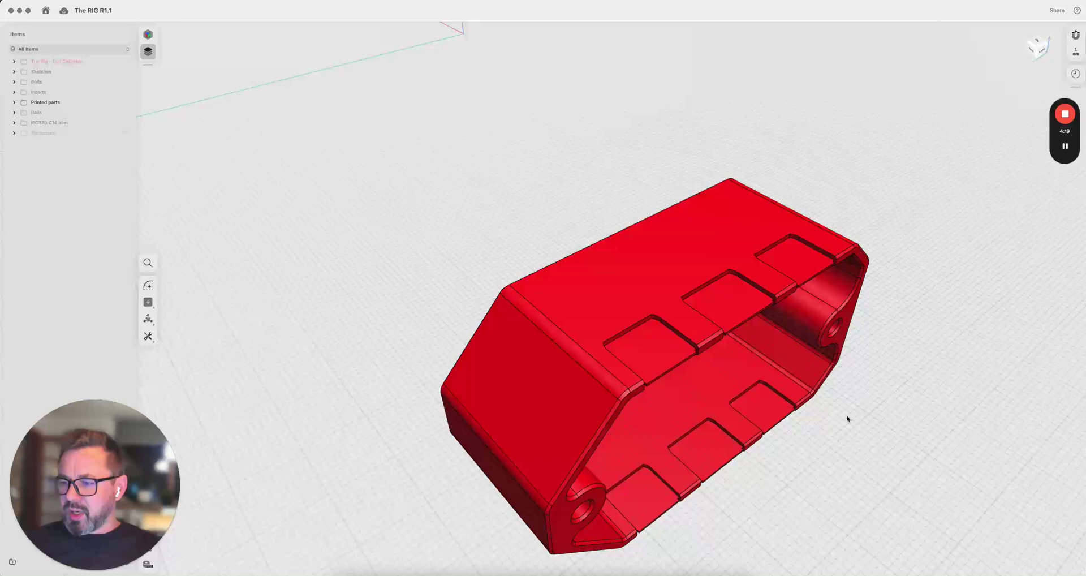
scroll(848, 393, "down", 10)
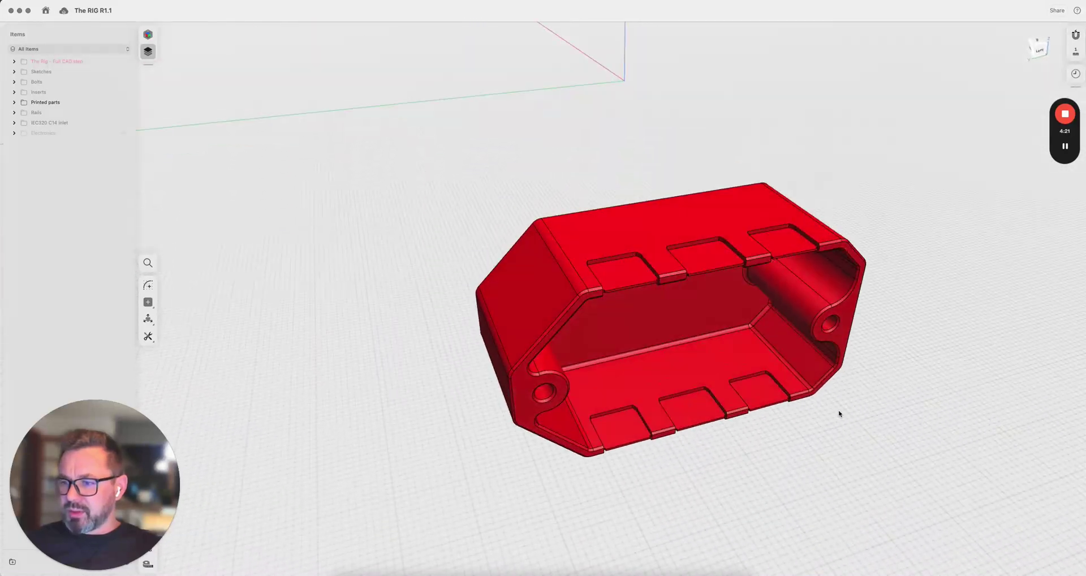
left_click(868, 205)
scroll(854, 415, "down", 15)
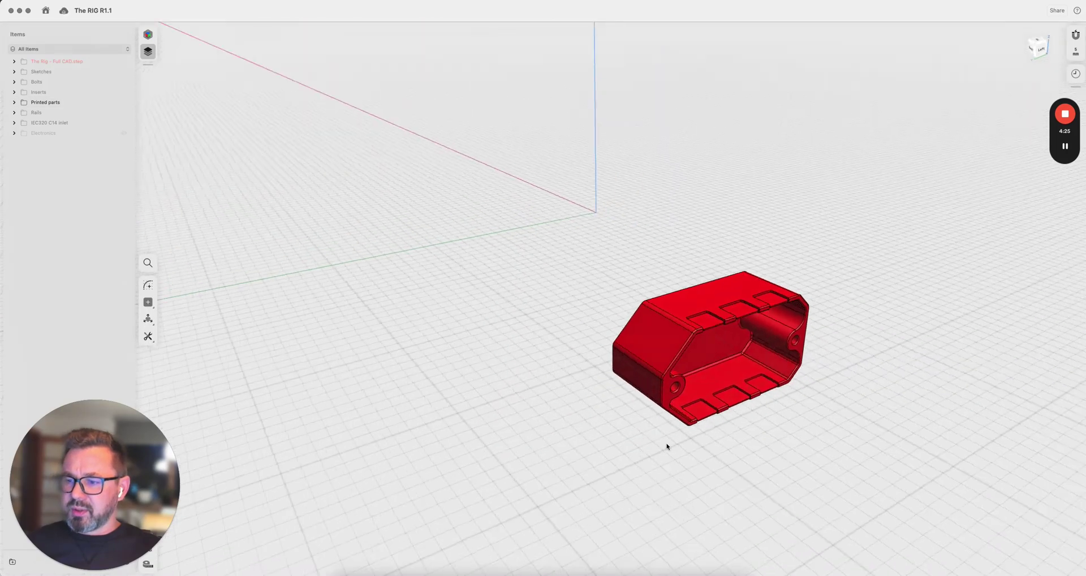
left_click_drag(676, 446, 628, 445)
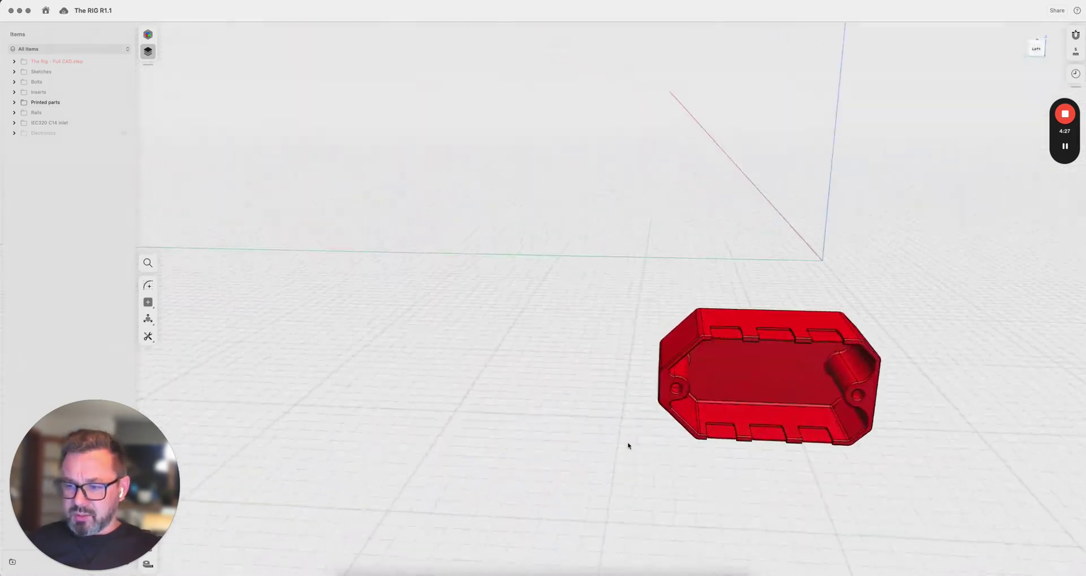
Turn off isolation of the inlet housing so that both complete rigs are shown.
left_click_drag(97, 417, 112, 392)
left_click(415, 407)
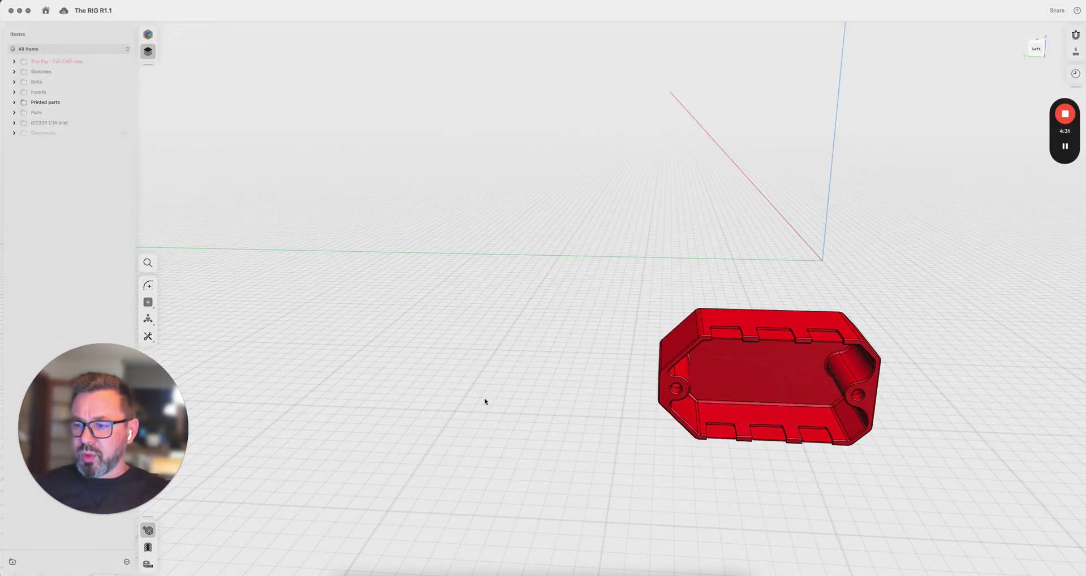
left_click(149, 532)
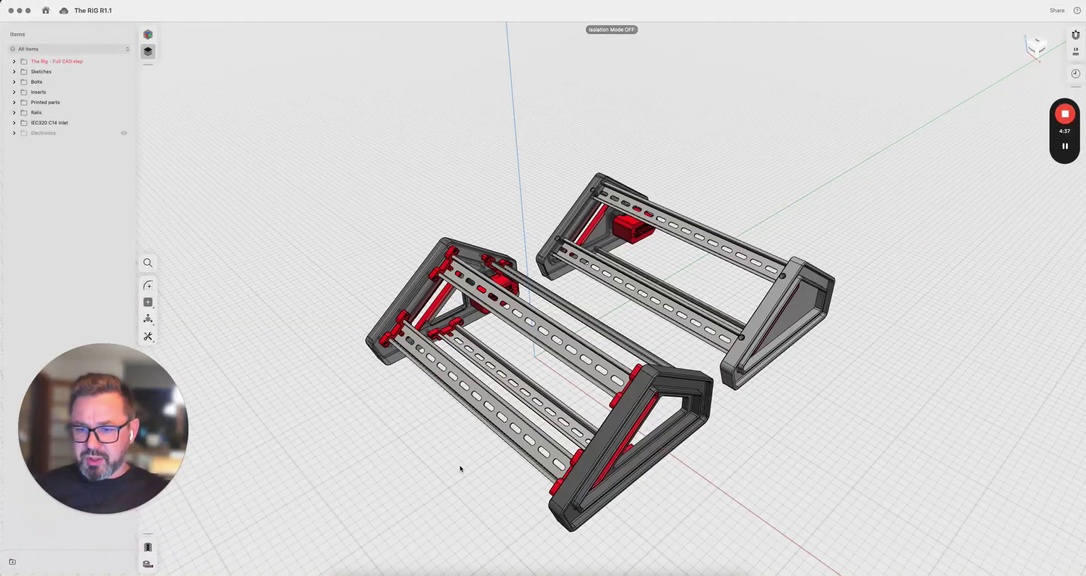
Compare the solid inner face and the cut-out opening of the two rigs' side panels from both ends.
left_click_drag(460, 469, 613, 383)
left_click_drag(553, 413, 853, 381)
mouse_move(644, 465)
left_mouse_down()
mouse_move(674, 446)
mouse_move(631, 477)
left_mouse_up()
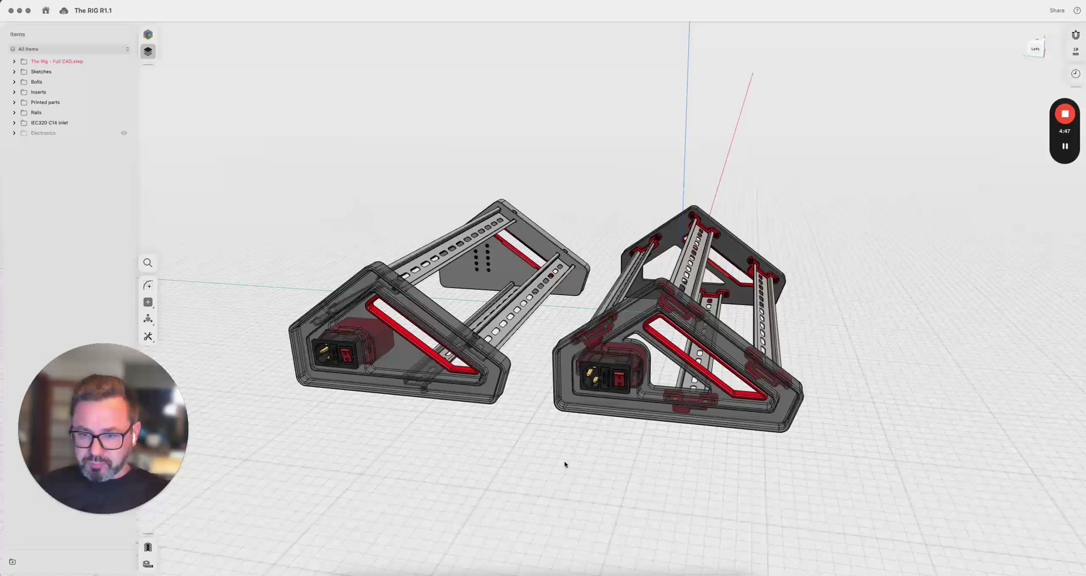
left_click_drag(566, 466, 579, 450)
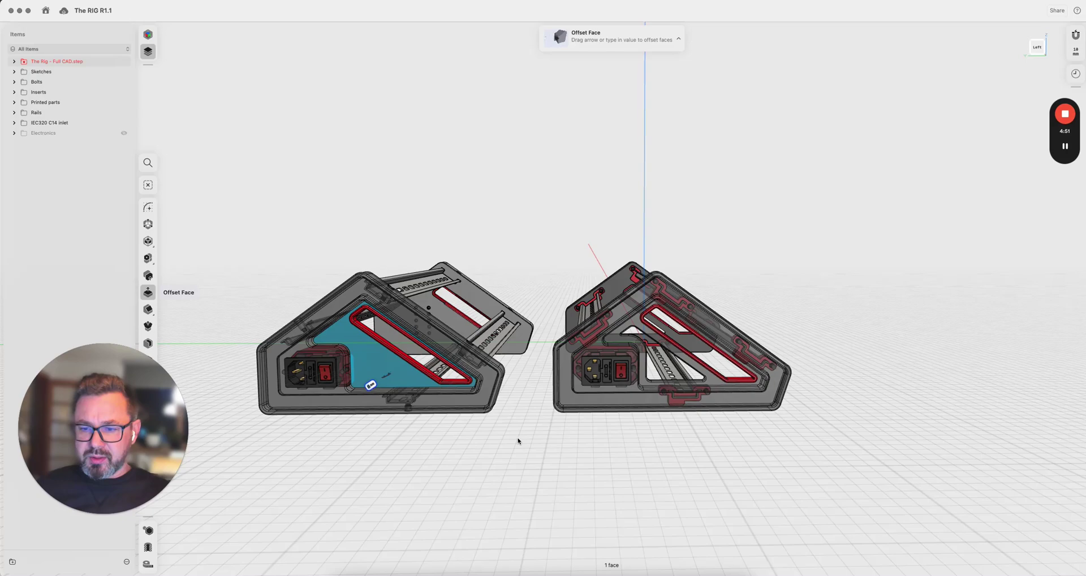
scroll(519, 440, "left", 15)
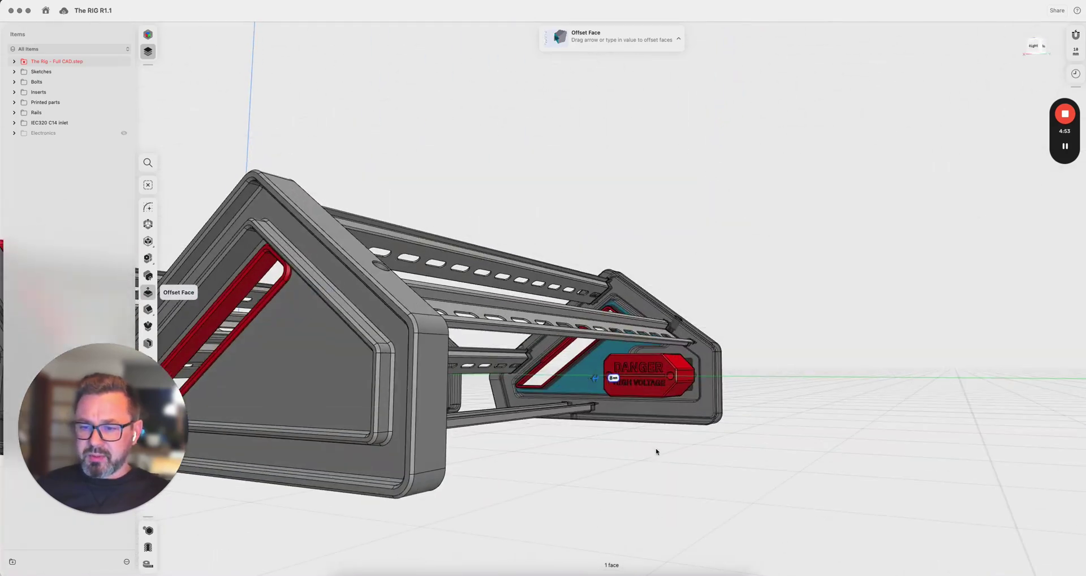
scroll(657, 451, "down", 10)
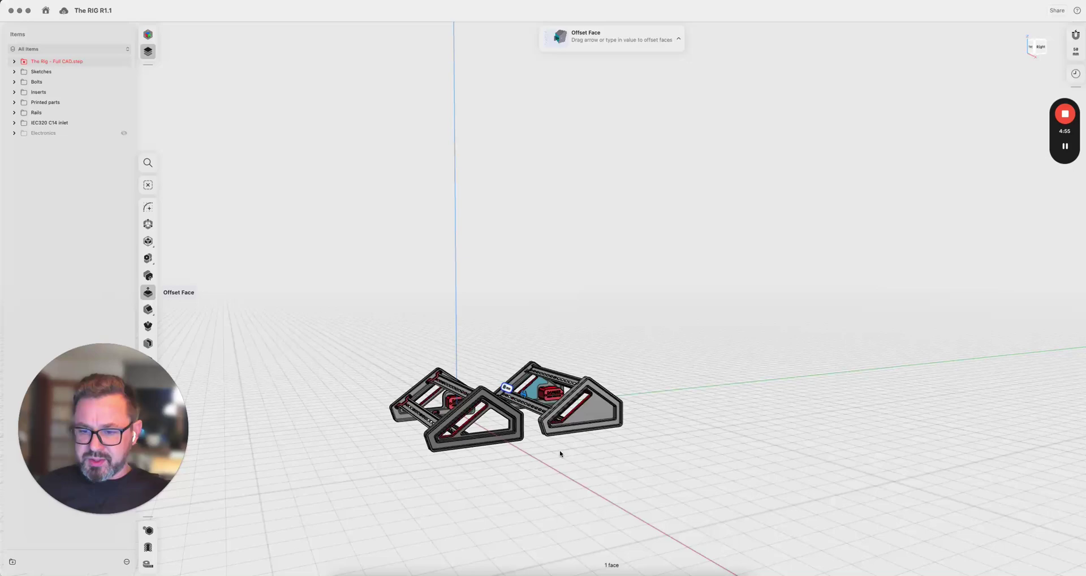
scroll(507, 462, "up", 4)
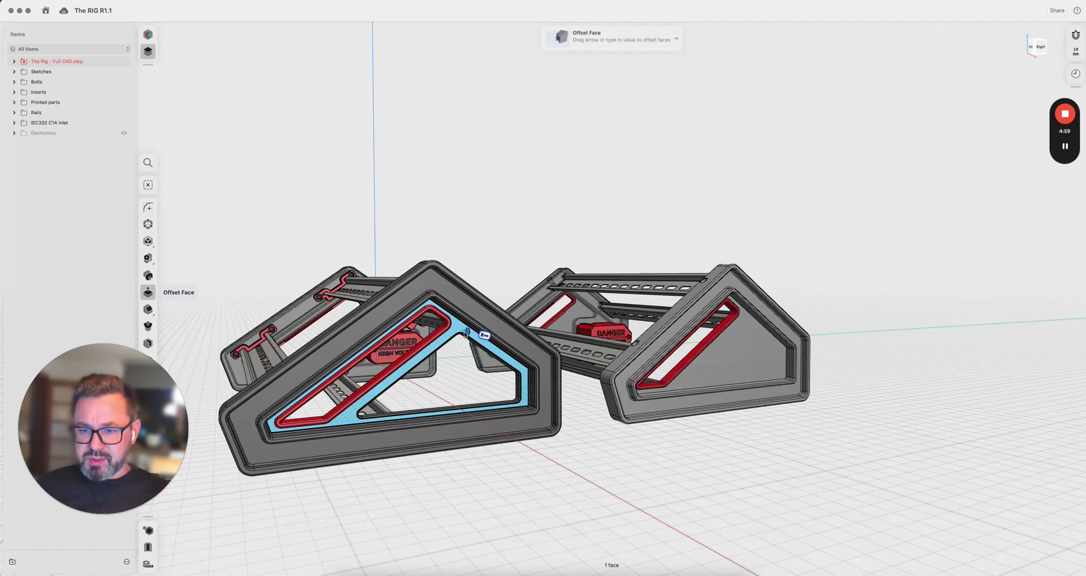
Examine the side panels opposite the power inlets on both rigs from below, above and the front.
left_click_drag(510, 477, 521, 456)
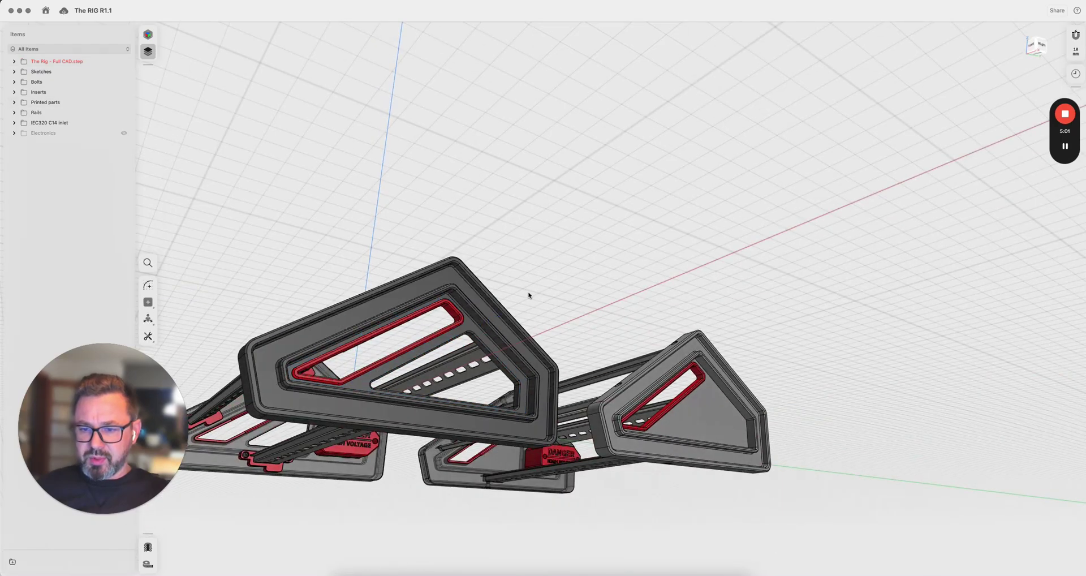
left_click_drag(529, 295, 641, 331)
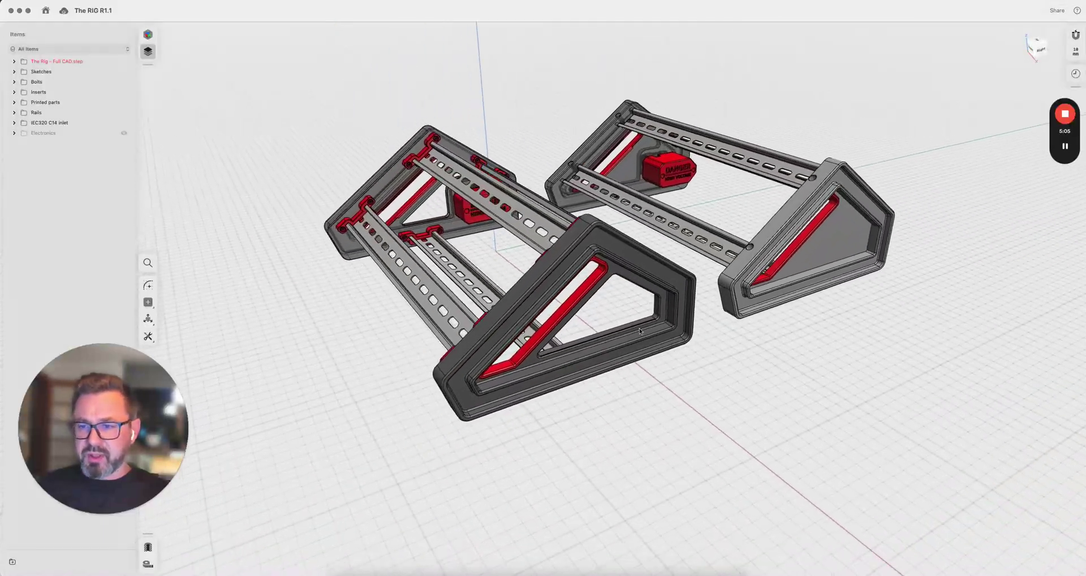
scroll(606, 446, "down", 10)
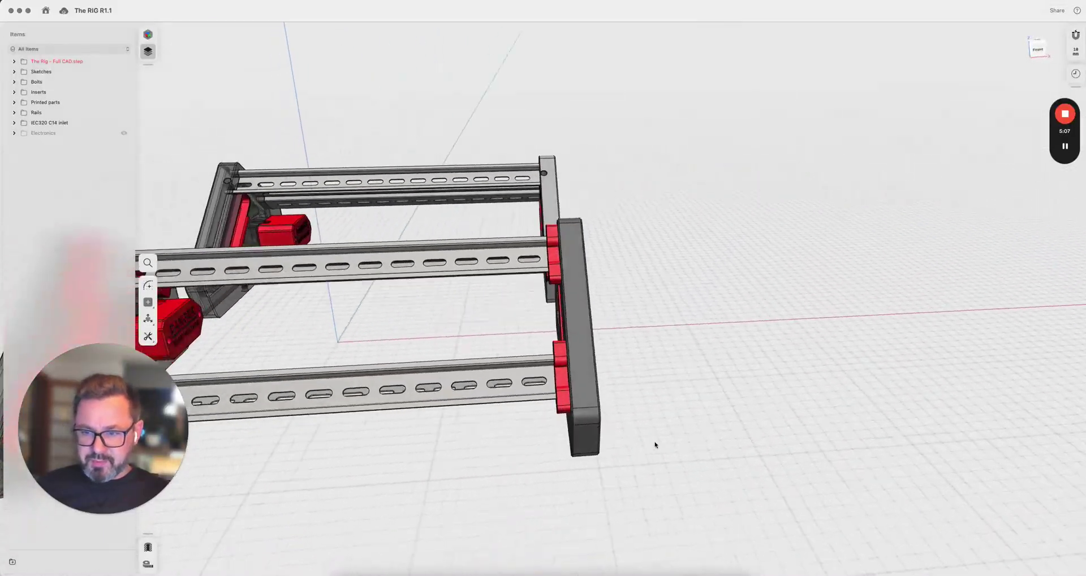
left_click_drag(655, 444, 615, 443)
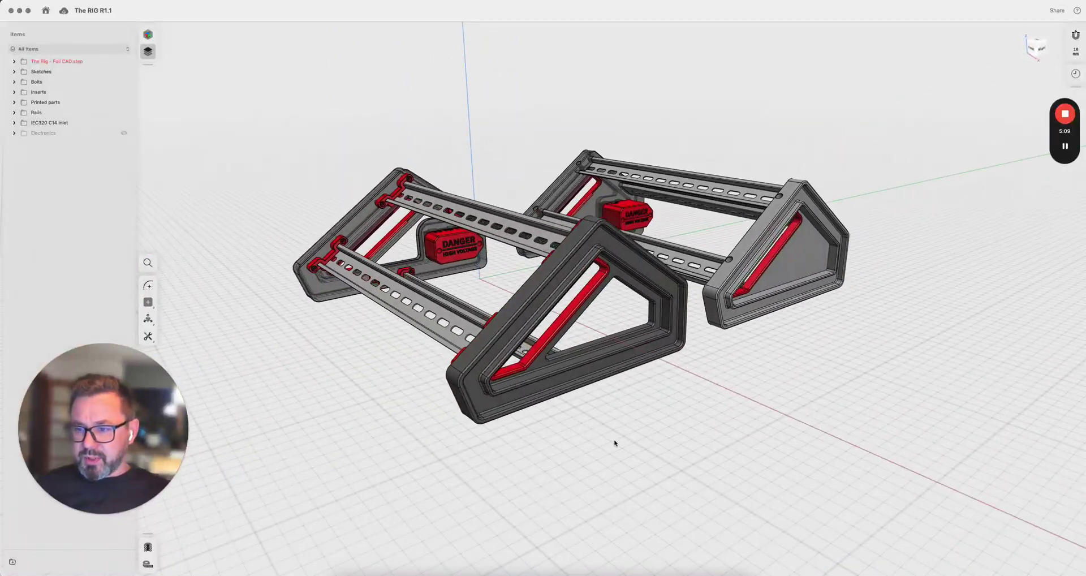
scroll(615, 444, "down", 8)
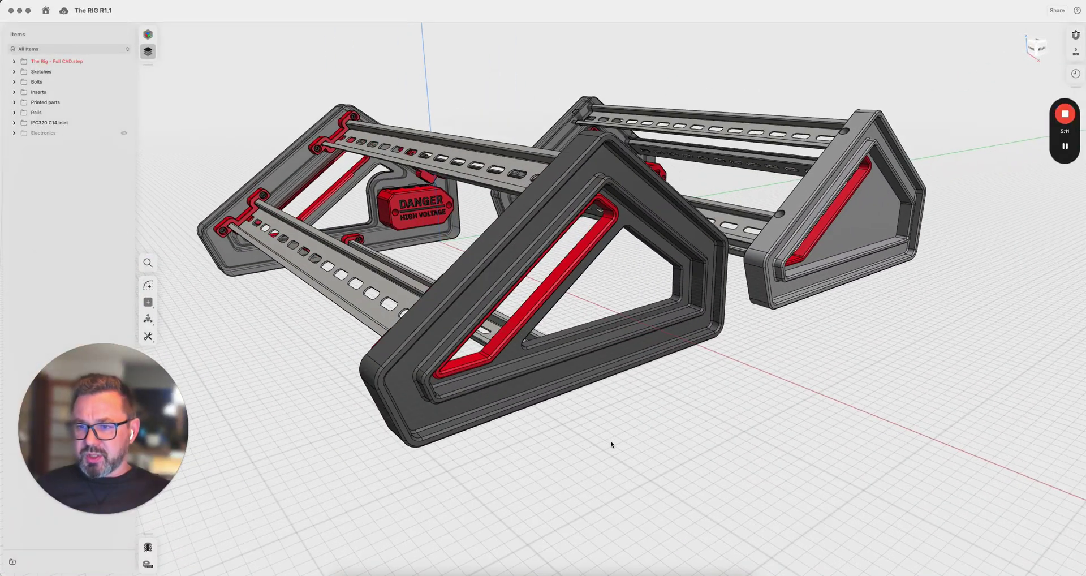
Select the red right handle insert of the bracketed rig and examine it from the outside, front and inlet side.
scroll(611, 444, "down", 3)
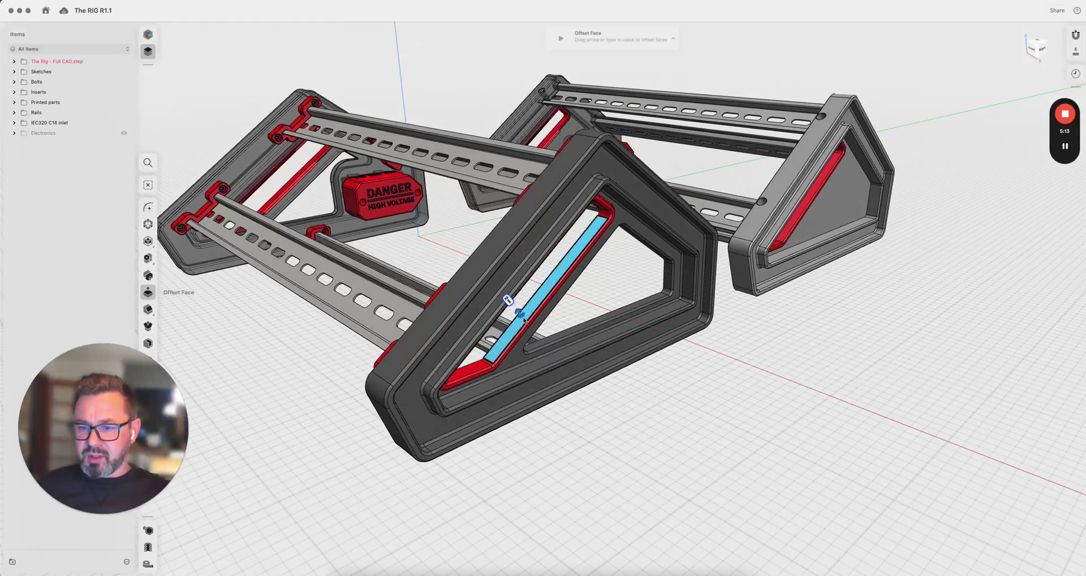
scroll(535, 447, "down", 3)
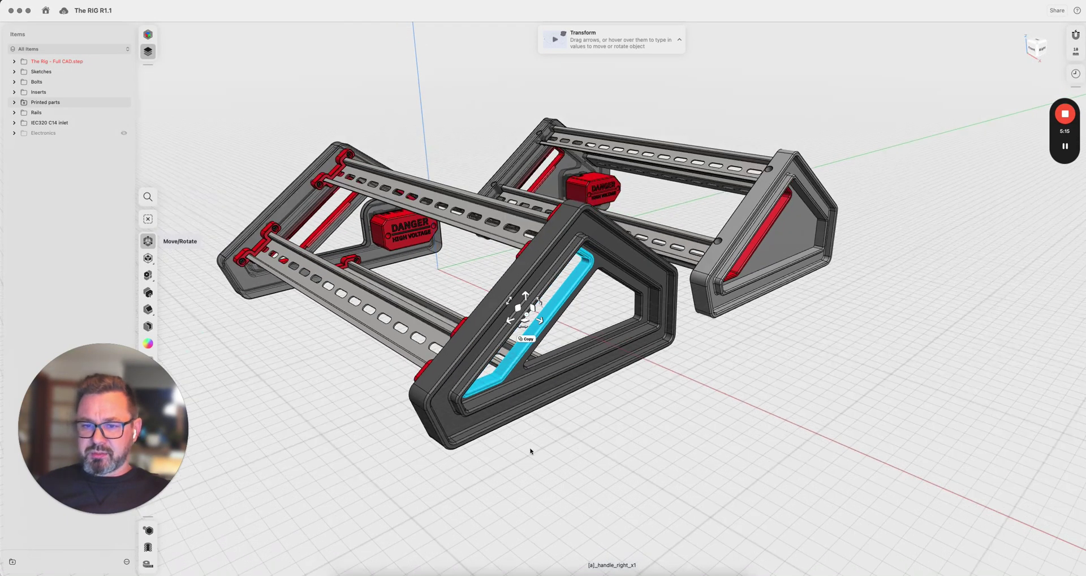
left_click_drag(532, 451, 773, 303)
left_click_drag(567, 349, 536, 306)
scroll(536, 306, "up", 10)
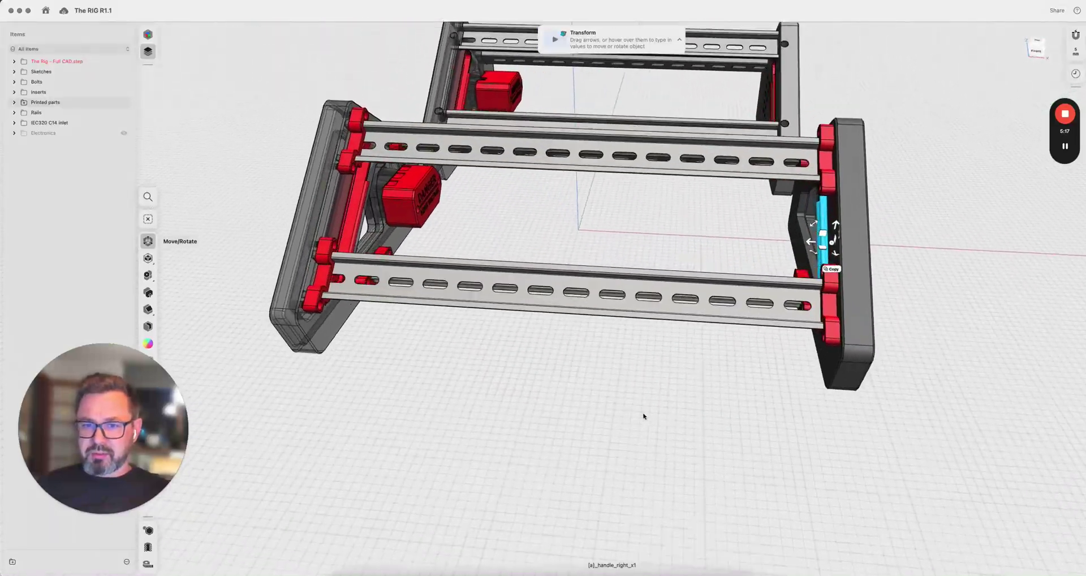
scroll(747, 376, "down", 10)
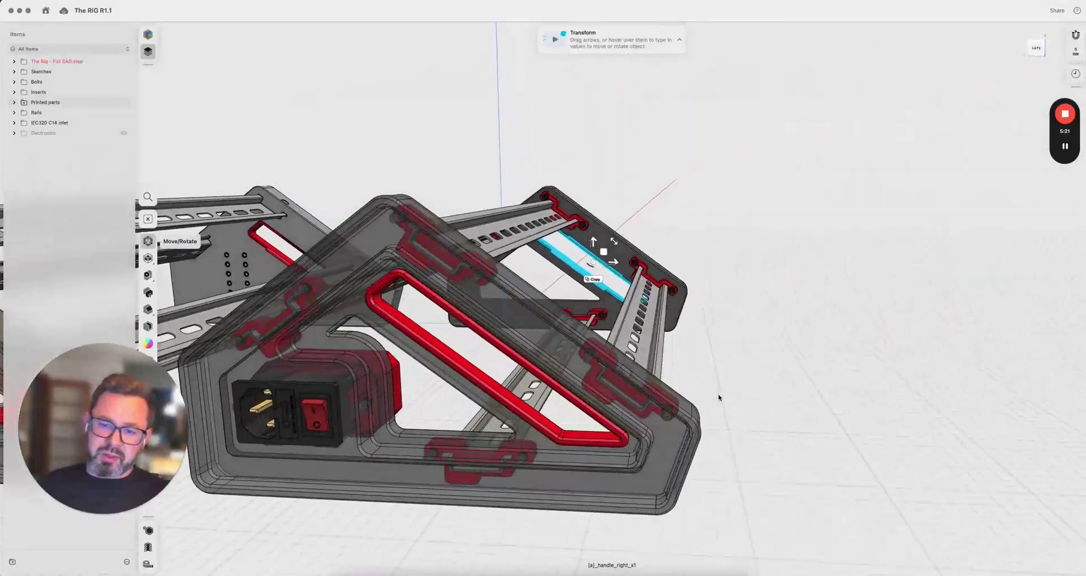
mouse_move(719, 398)
left_mouse_down()
mouse_move(725, 378)
mouse_move(702, 397)
left_mouse_up()
scroll(703, 398, "up", 10)
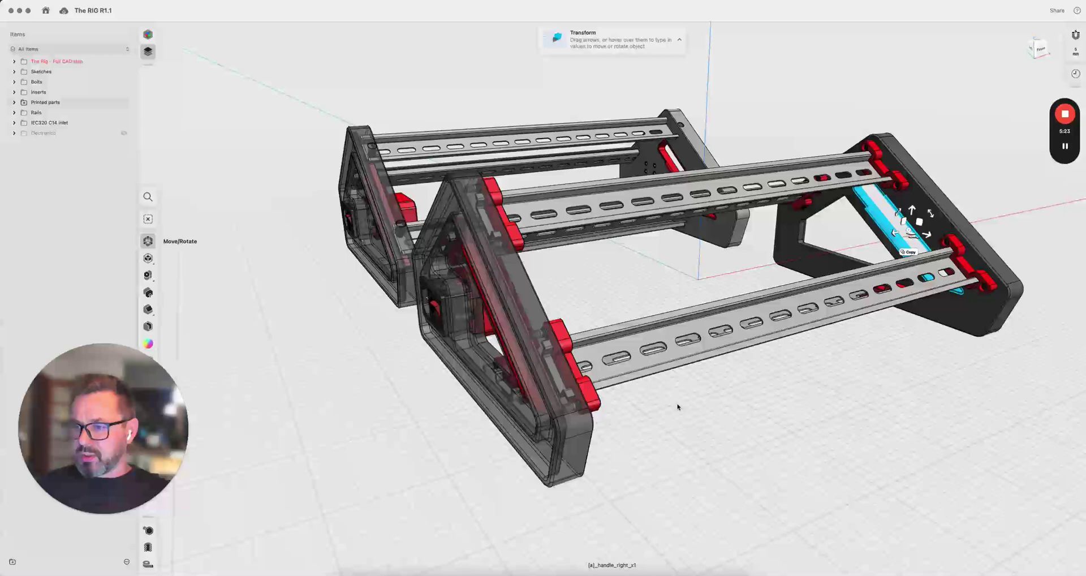
Clear the handle selection and compare the handles and inlet panels of both rigs from the inlet side.
scroll(728, 416, "down", 2)
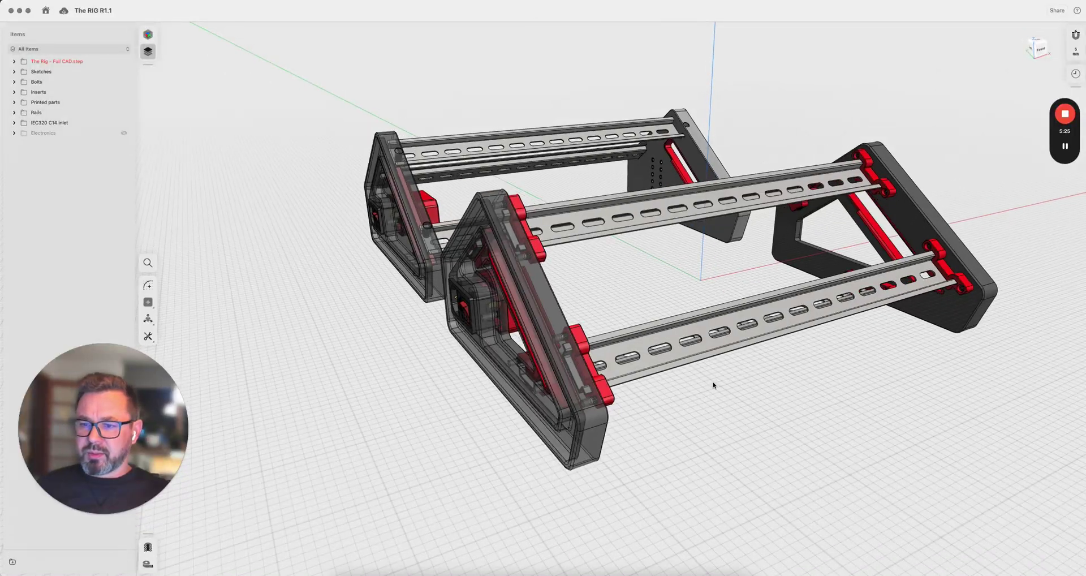
left_click_drag(714, 386, 817, 345)
left_click_drag(368, 365, 425, 412)
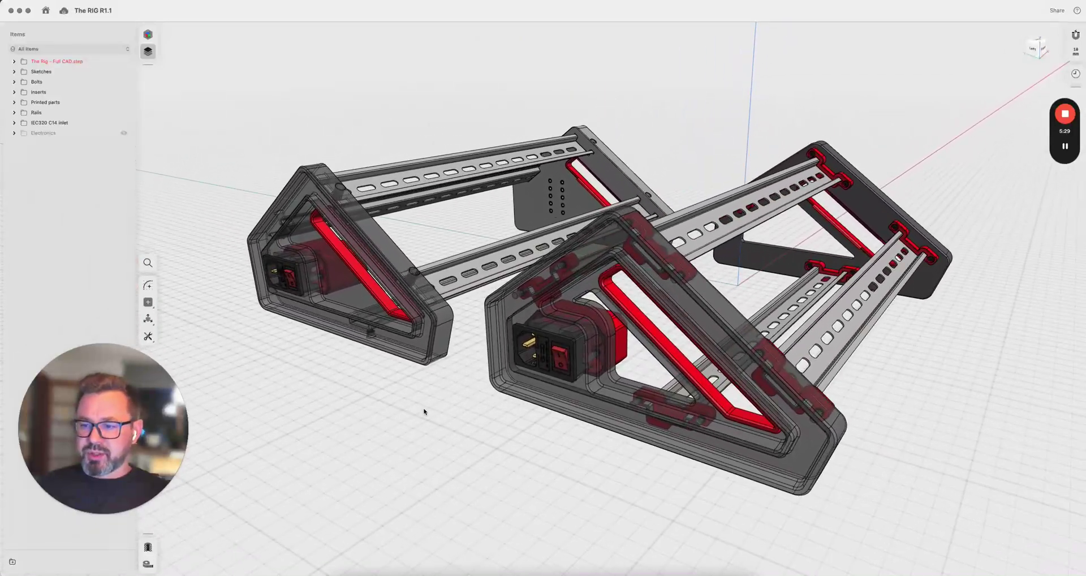
scroll(441, 409, "left", 5)
scroll(478, 357, "up", 5)
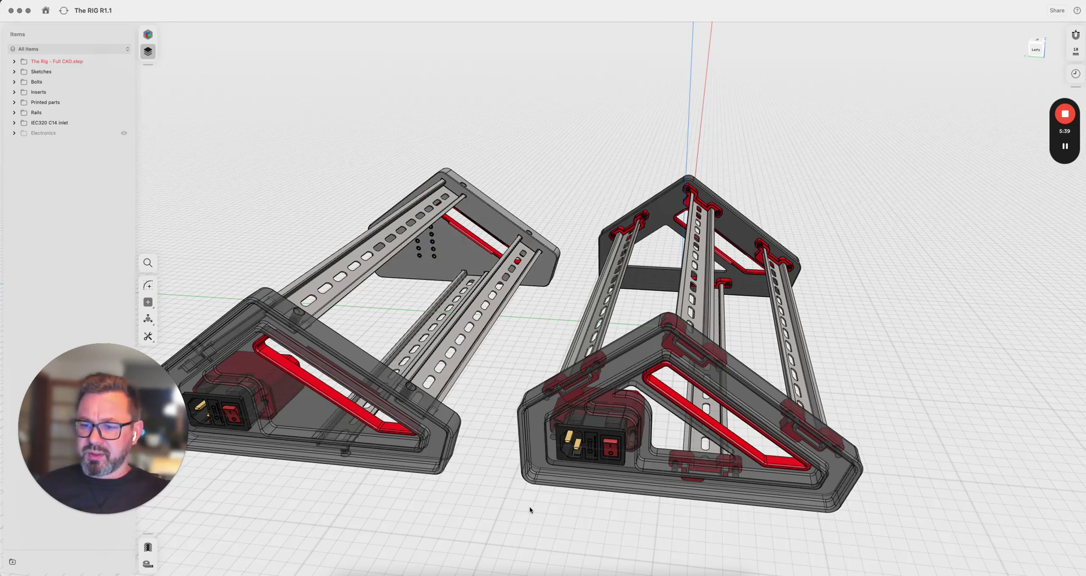
Compare how the rails meet the side panels on both rigs from the rear and above.
left_click_drag(530, 511, 775, 276)
left_click_drag(541, 343, 725, 495)
scroll(541, 369, "down", 5)
left_click_drag(765, 201, 675, 195)
scroll(661, 294, "up", 3)
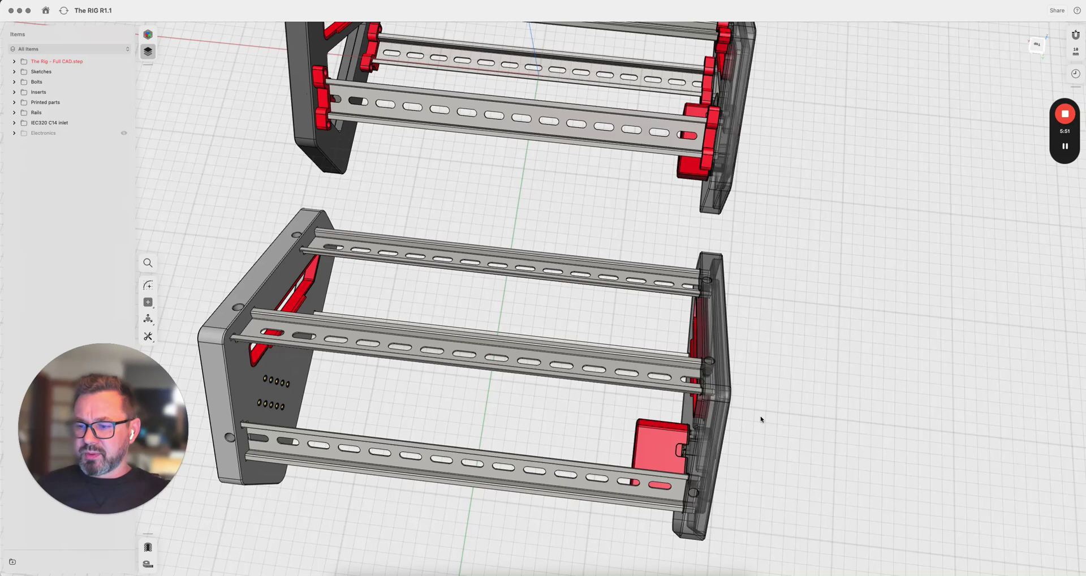
left_click_drag(761, 418, 754, 441)
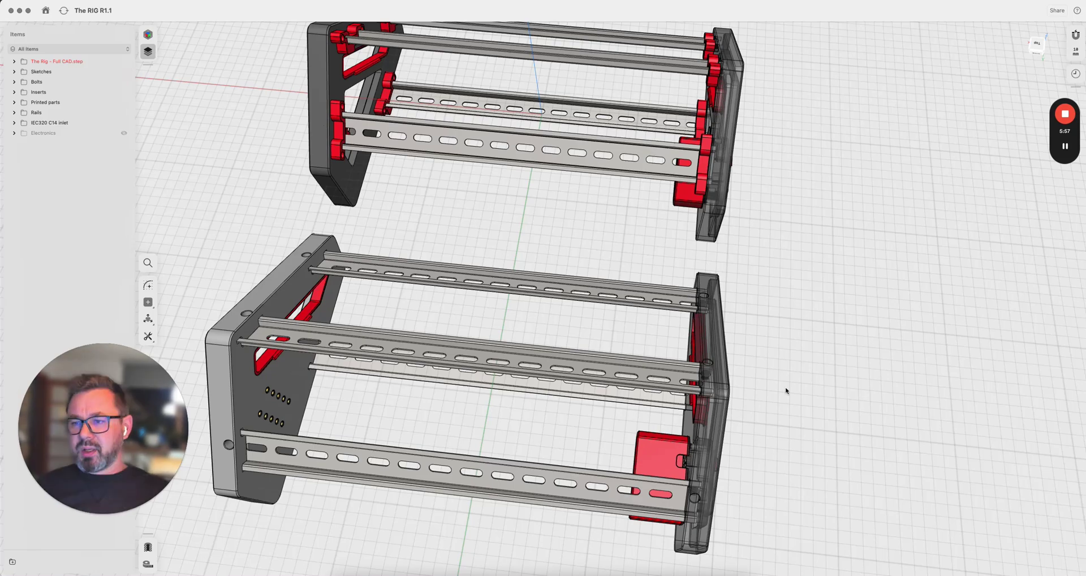
Restore the default angled overview showing both complete rigs side by side.
scroll(795, 362, "down", 2)
left_click_drag(808, 349, 891, 368)
double_click(891, 368)
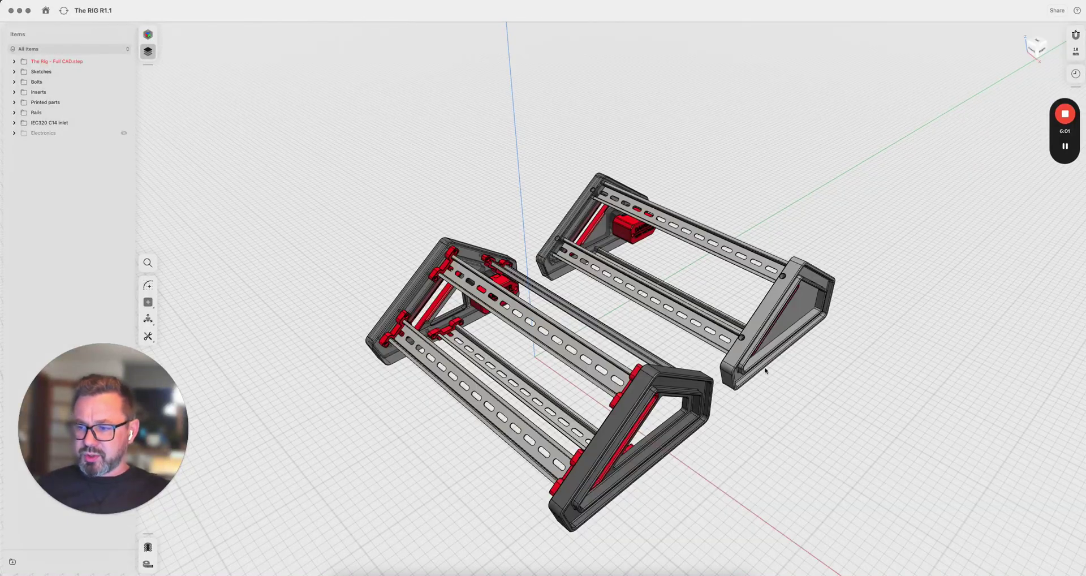
scroll(739, 412, "down", 2)
scroll(740, 413, "up", 5)
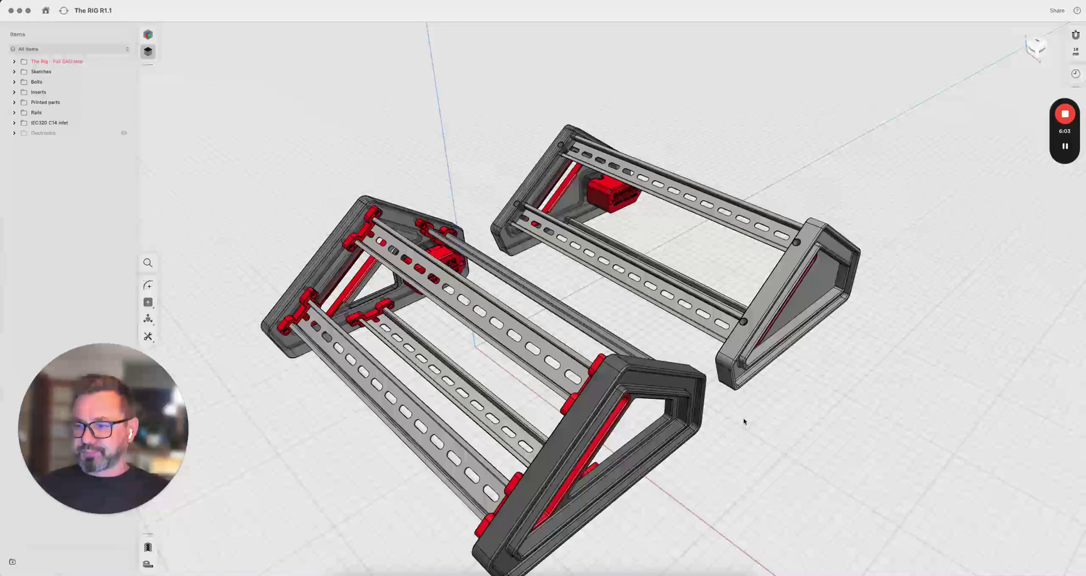
Turn both rigs around to compare their transparent side panels, inlet housings and rail ends from the inlet side.
left_click_drag(744, 422, 802, 336)
left_click_drag(383, 443, 851, 363)
left_click_drag(558, 459, 534, 492)
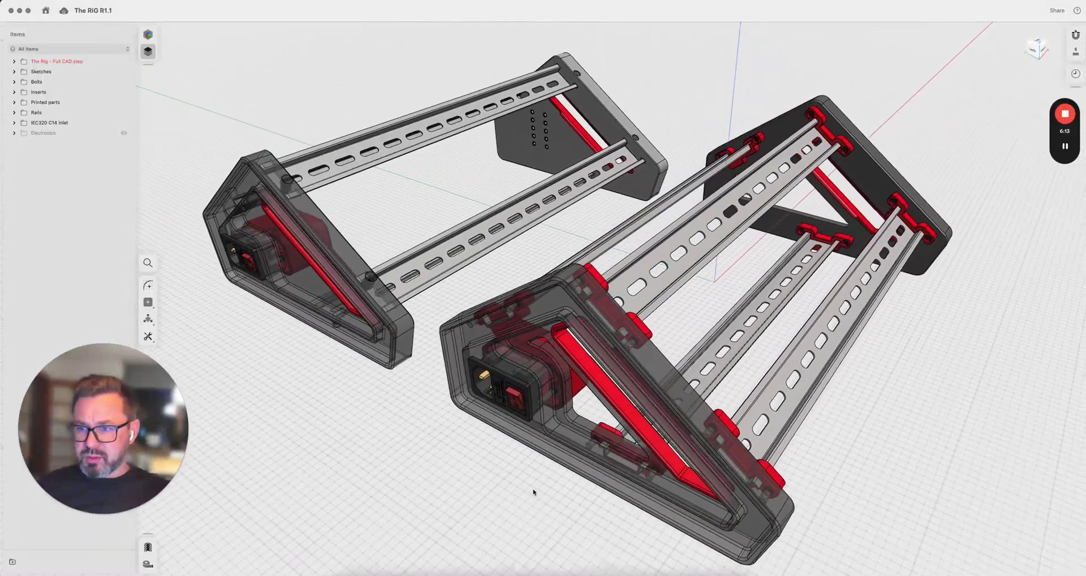
left_click_drag(945, 394, 845, 409)
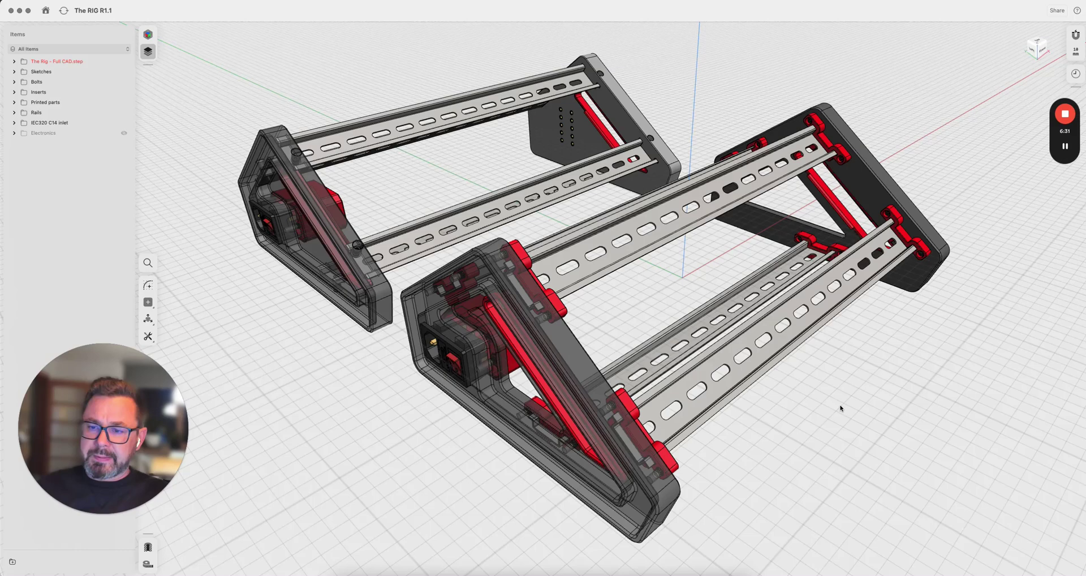
mouse_move(822, 429)
left_mouse_down()
mouse_move(808, 434)
mouse_move(822, 416)
mouse_move(810, 417)
left_mouse_up()
scroll(809, 419, "down", 10)
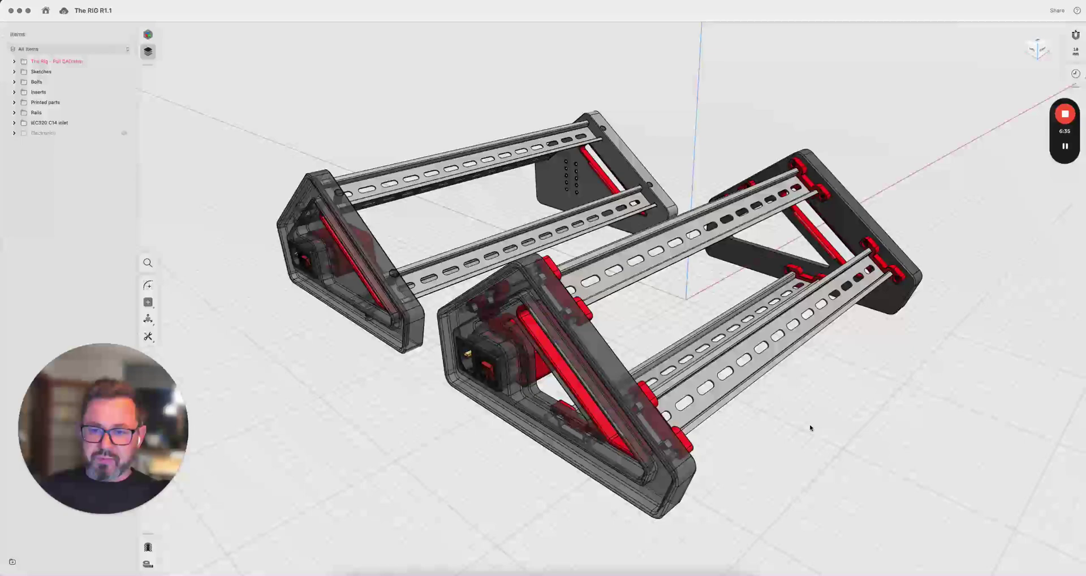
scroll(815, 431, "down", 5)
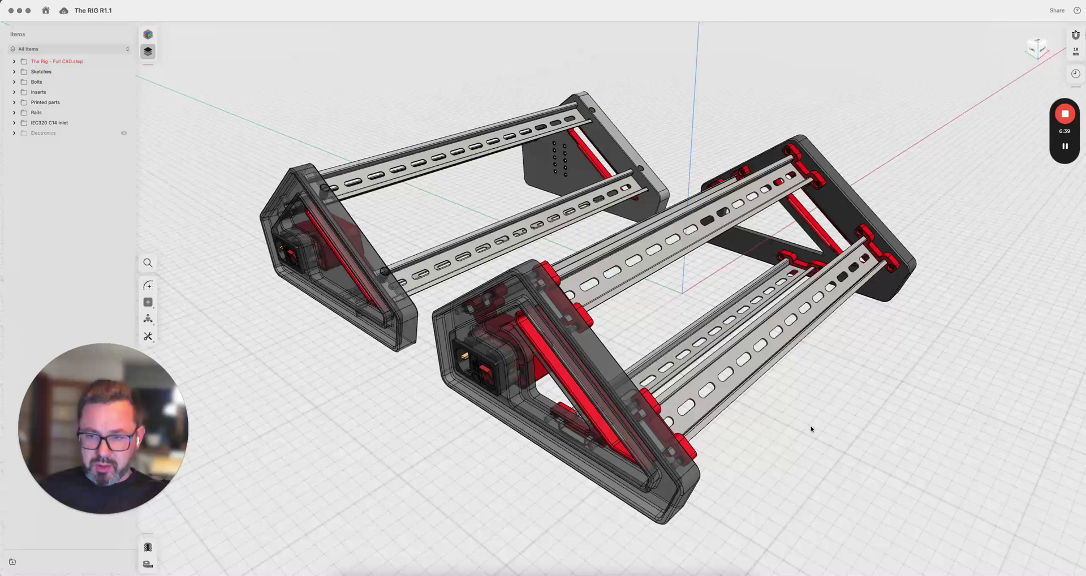
scroll(814, 431, "up", 5)
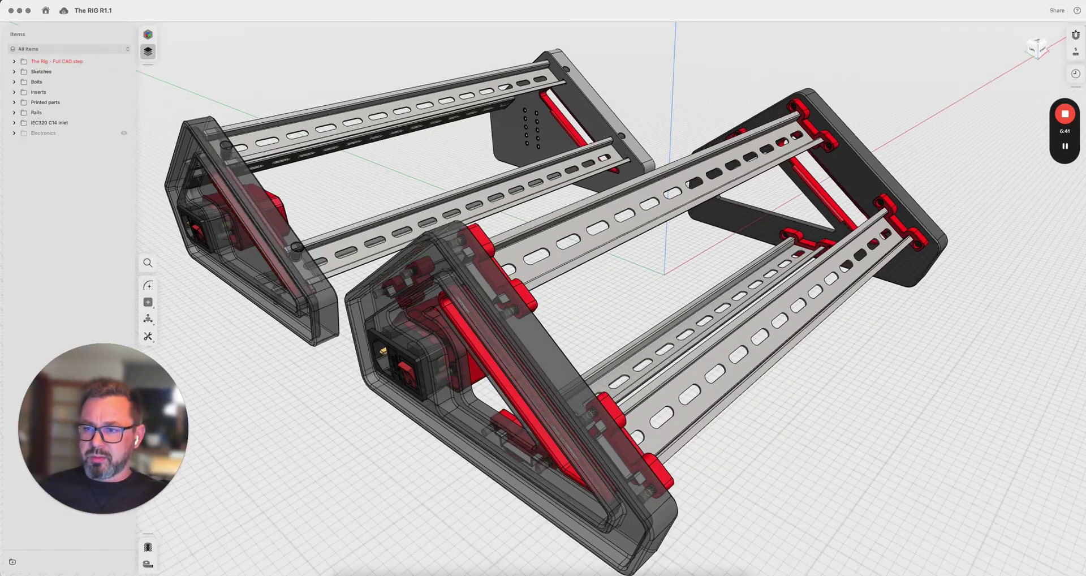
left_click_drag(824, 427, 848, 423)
scroll(847, 422, "down", 3)
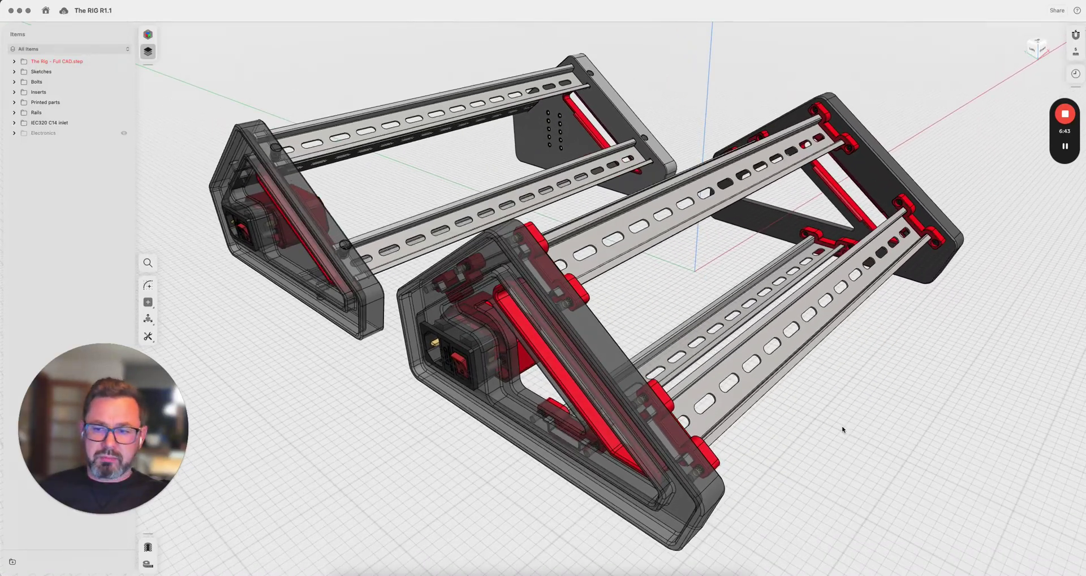
scroll(825, 423, "up", 2)
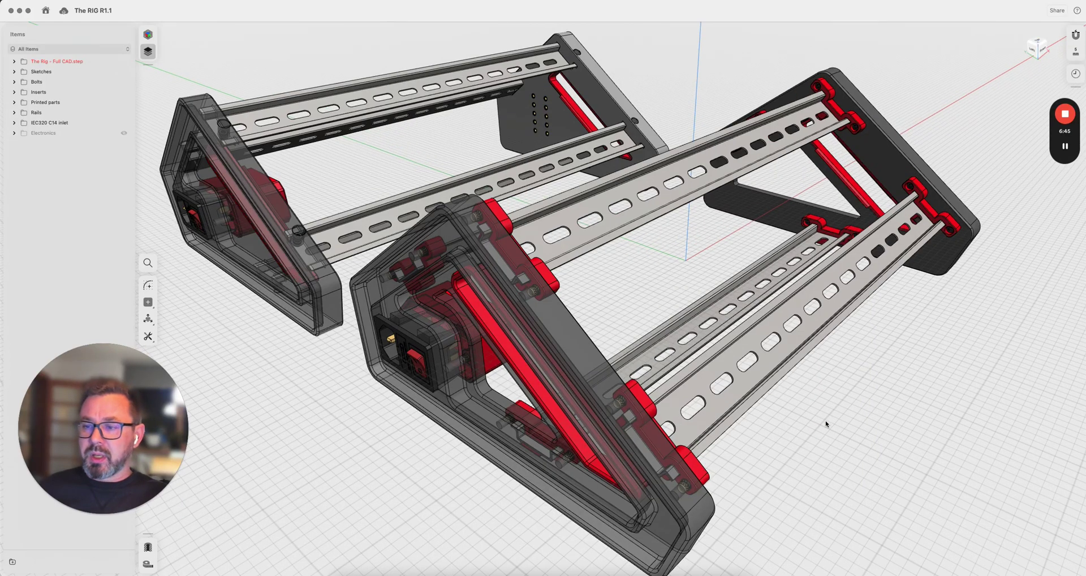
scroll(824, 425, "down", 2)
Examine the inlet housings, handle inserts and rail mounting of both rigs from a lower angle on the inlet side.
mouse_move(823, 426)
left_mouse_down()
mouse_move(846, 405)
mouse_move(827, 415)
left_mouse_up()
scroll(827, 414, "down", 5)
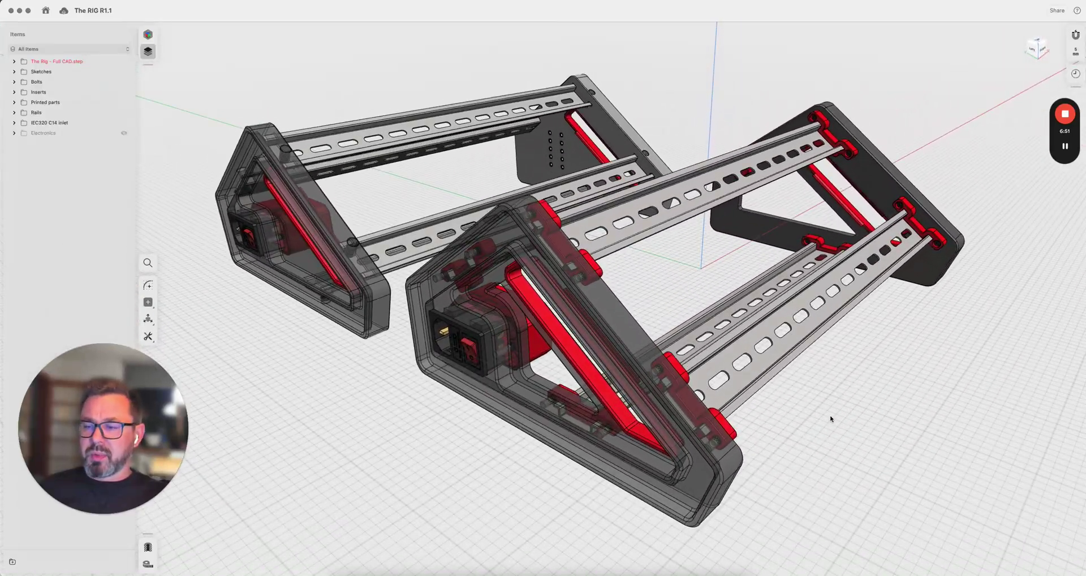
left_click_drag(829, 419, 855, 395)
scroll(857, 395, "up", 10)
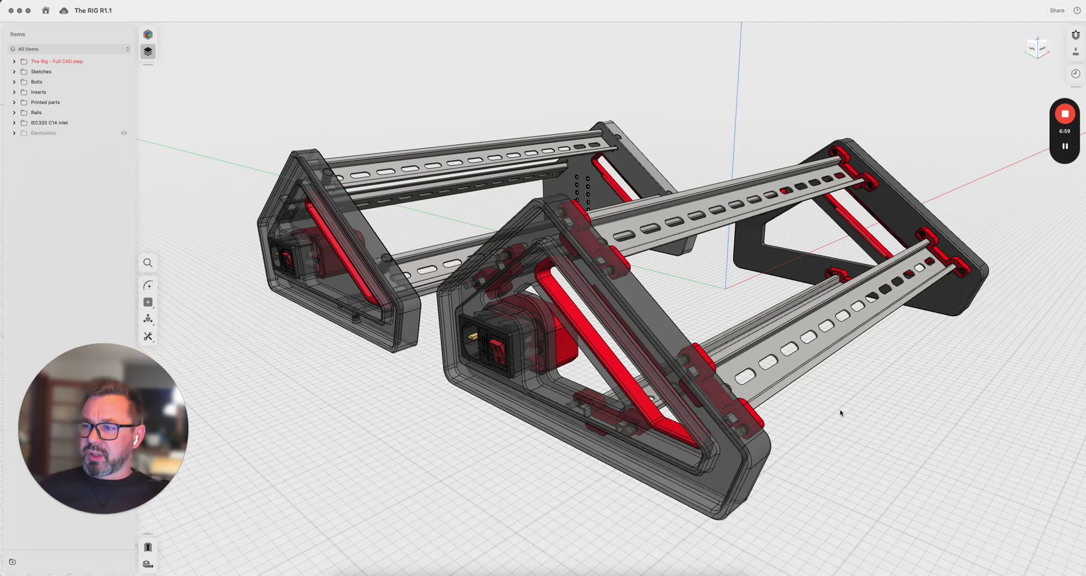
scroll(841, 413, "up", 3)
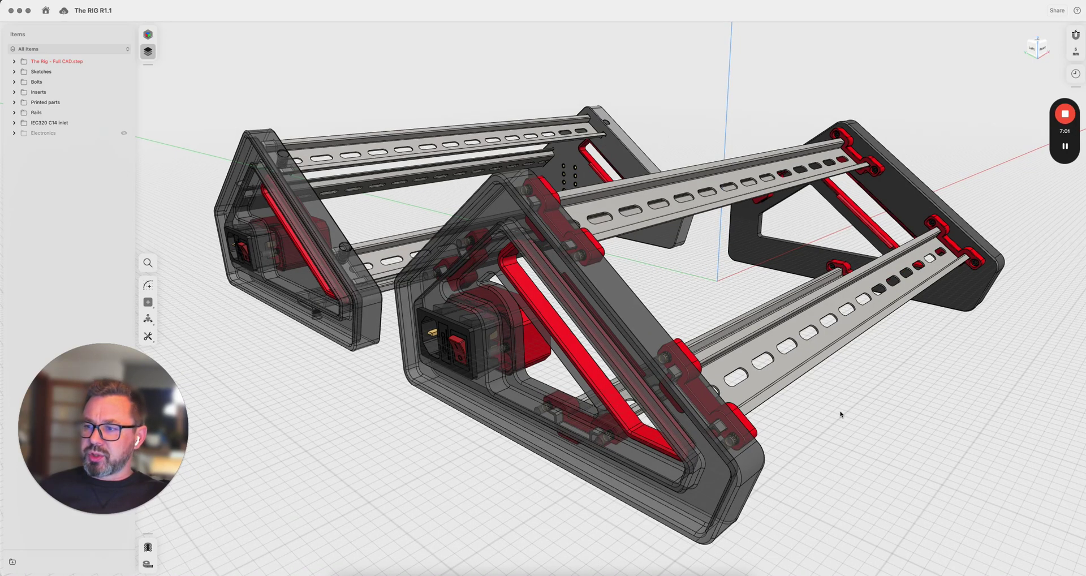